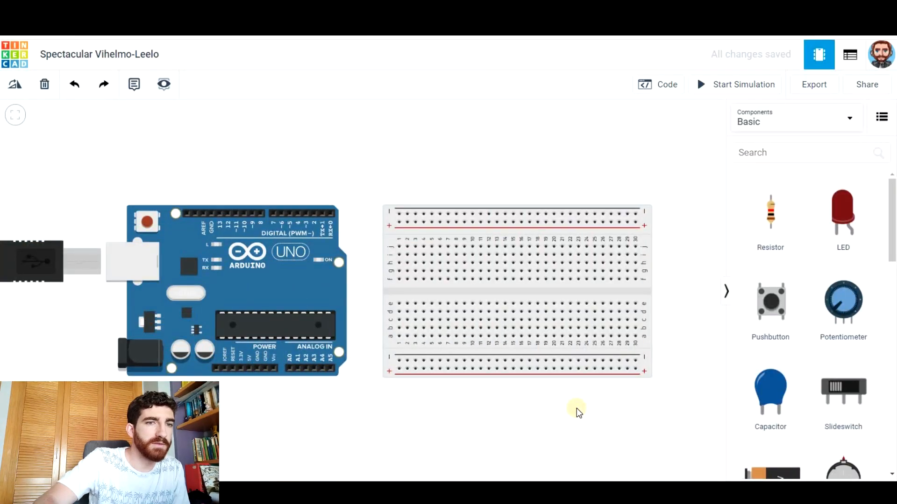
pyautogui.scroll(-2, 812, 354)
pyautogui.scroll(-3, 799, 350)
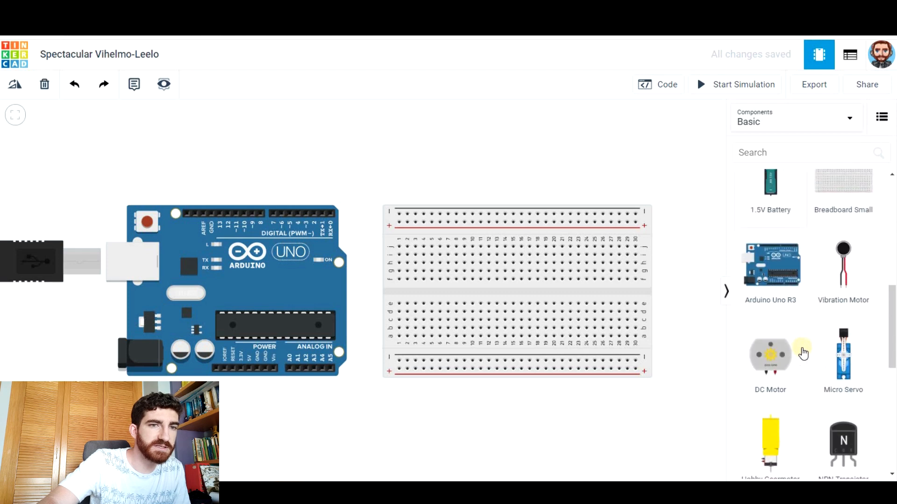
pyautogui.scroll(-1, 799, 351)
pyautogui.scroll(-2, 798, 350)
pyautogui.scroll(-1, 785, 352)
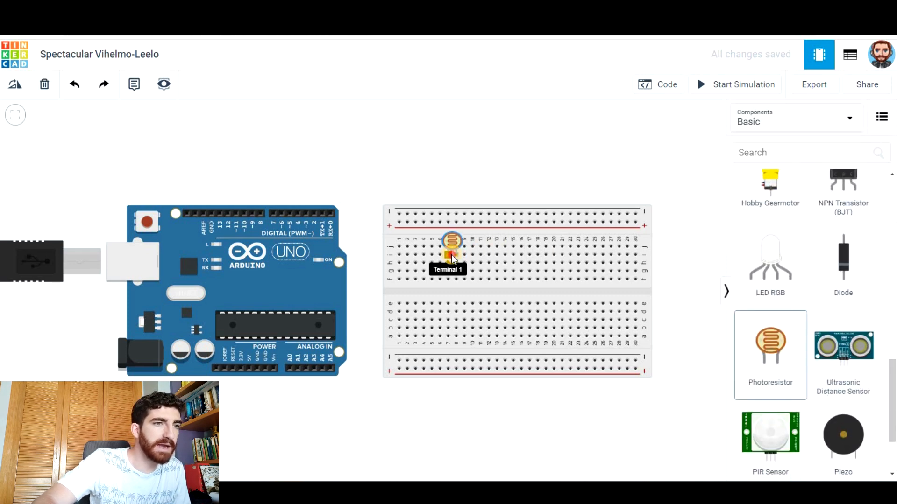
# Step: Place a photoresistor and an LED side by side on the breadboard
pyautogui.moveTo(453, 259); pyautogui.dragTo(452, 259)
pyautogui.scroll(8, 762, 359)
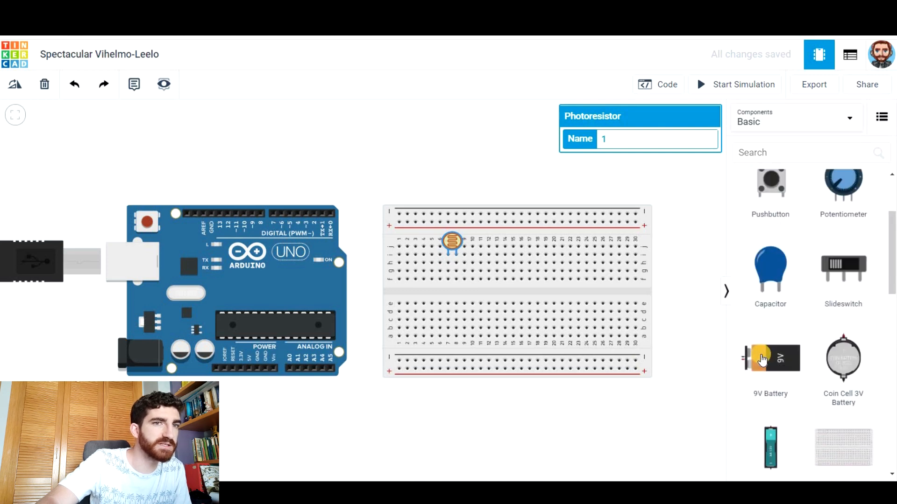
pyautogui.scroll(2, 762, 359)
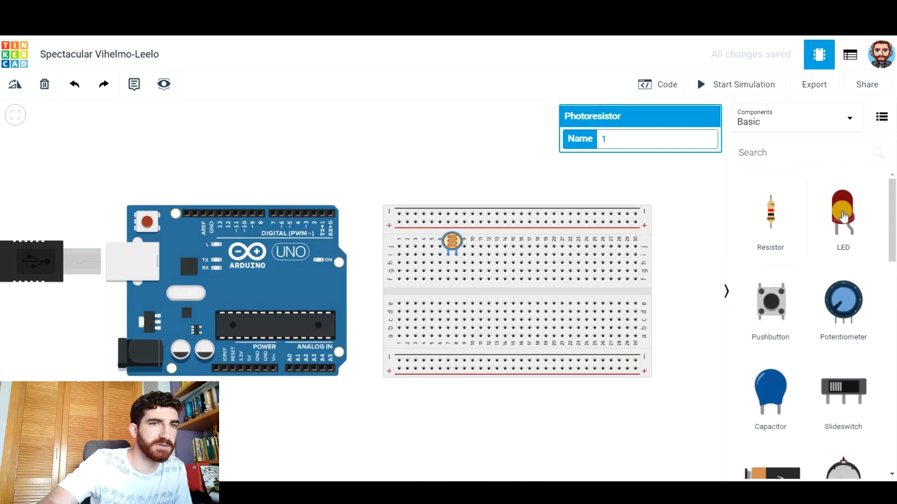
pyautogui.moveTo(843, 210); pyautogui.dragTo(483, 242)
# Step: Wire the photoresistor and LED rows to the Arduino GND pin and select the photoresistor
pyautogui.click(456, 262)
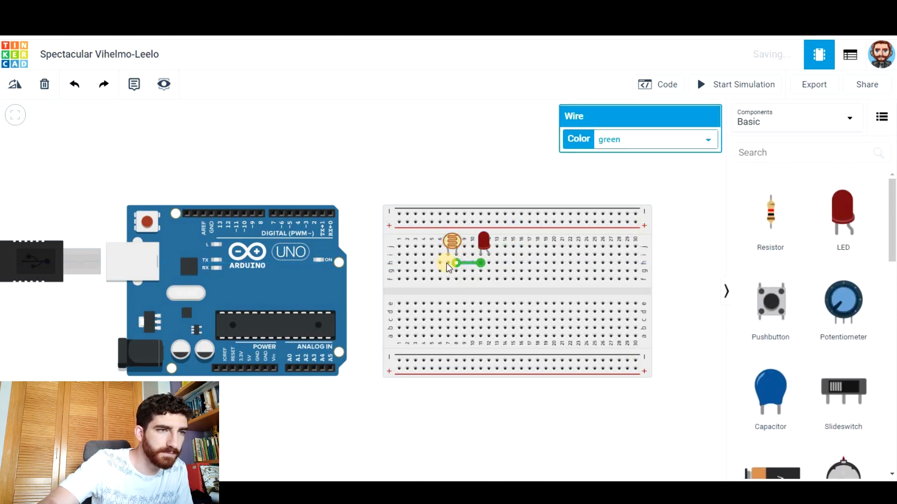
pyautogui.click(367, 191)
pyautogui.click(212, 191)
pyautogui.click(212, 211)
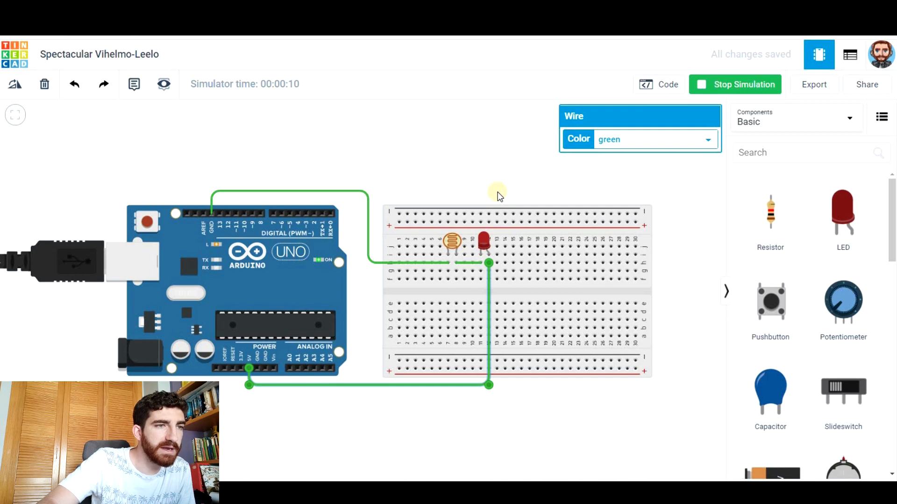
pyautogui.click(454, 242)
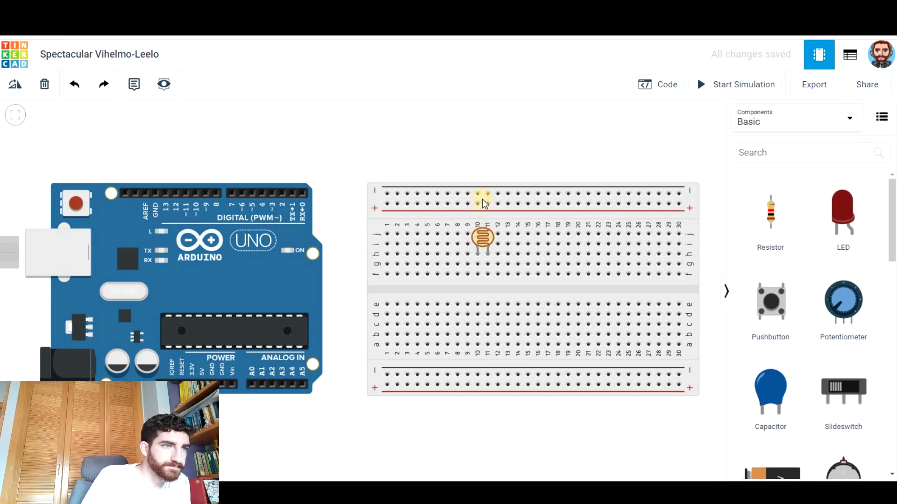
# Step: Wire the photoresistor leads via the bottom rail to the Arduino GND and A5 pins
pyautogui.click(477, 273)
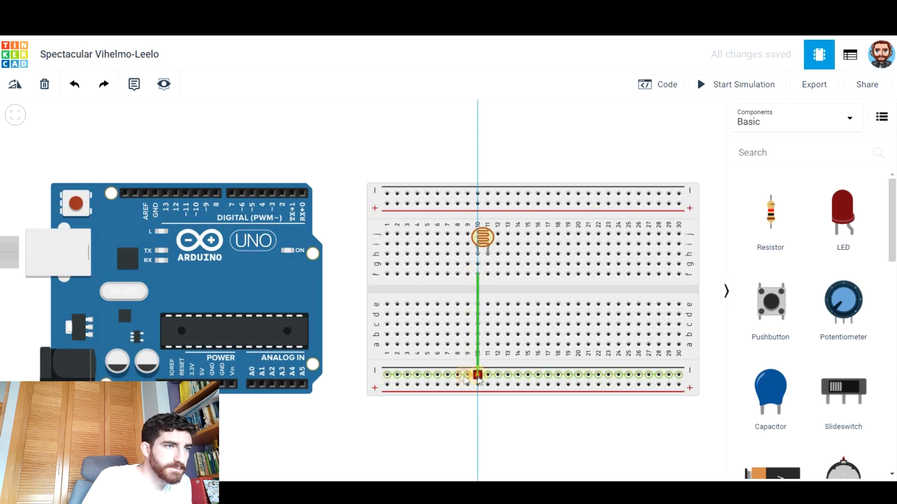
pyautogui.click(477, 374)
pyautogui.click(388, 375)
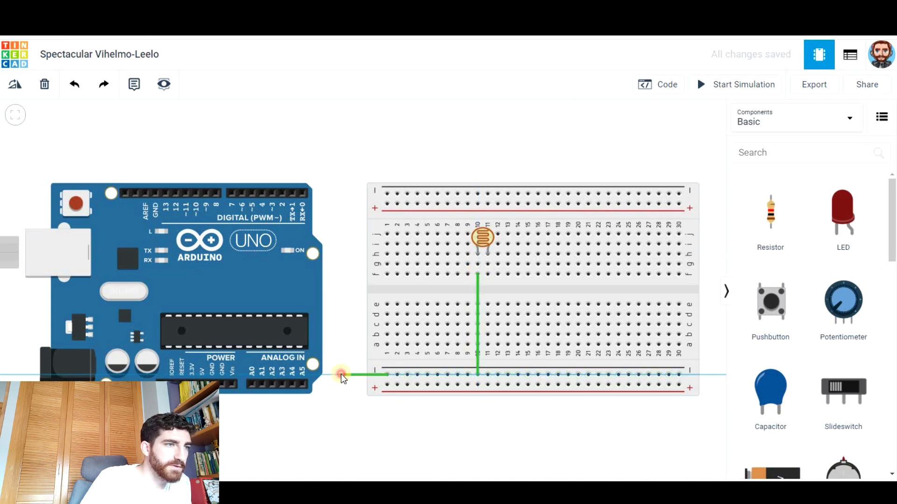
pyautogui.click(221, 385)
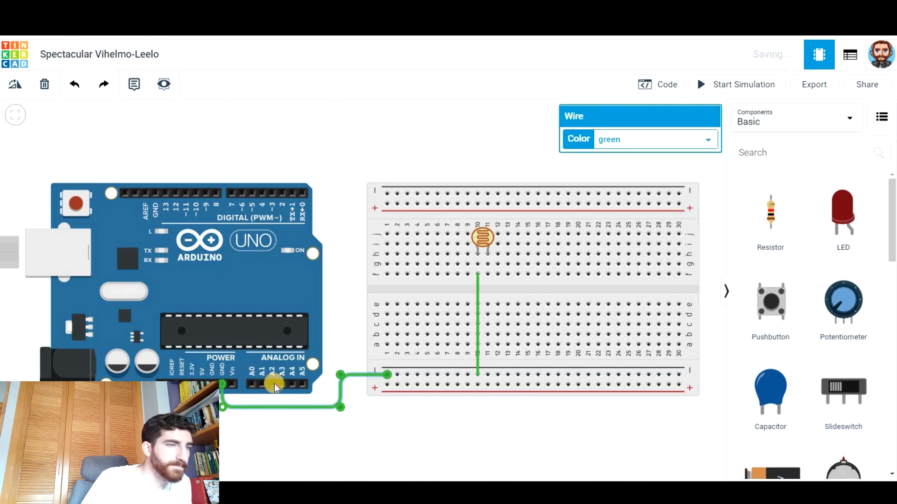
pyautogui.click(500, 137)
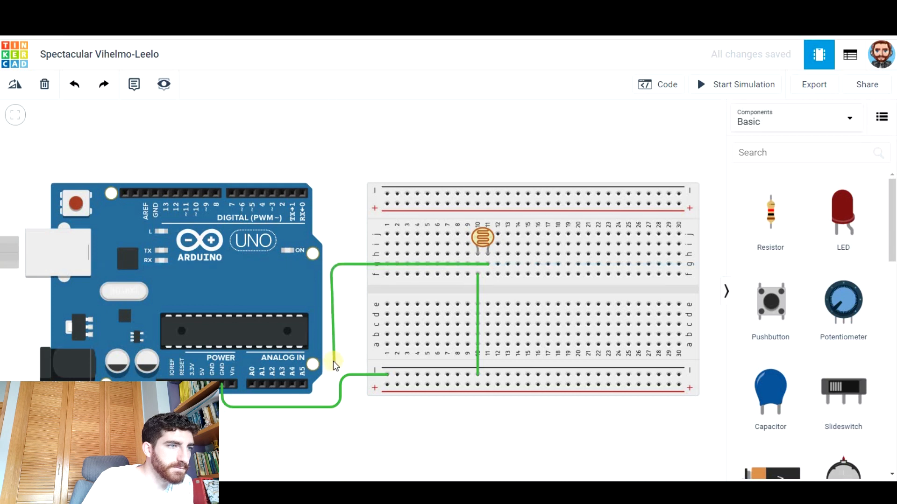
pyautogui.click(303, 385)
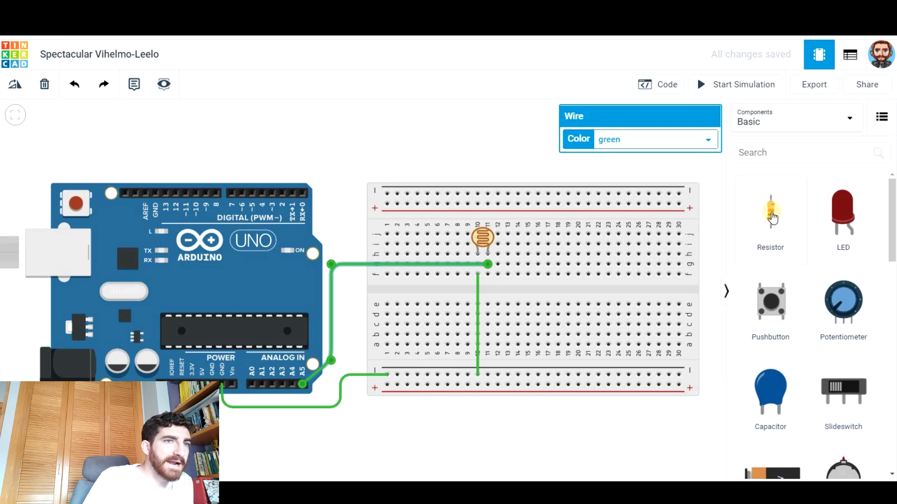
# Step: Add a resistor across the breadboard gap and wire it through the rail to the 5V pin
pyautogui.moveTo(605, 283); pyautogui.dragTo(496, 289)
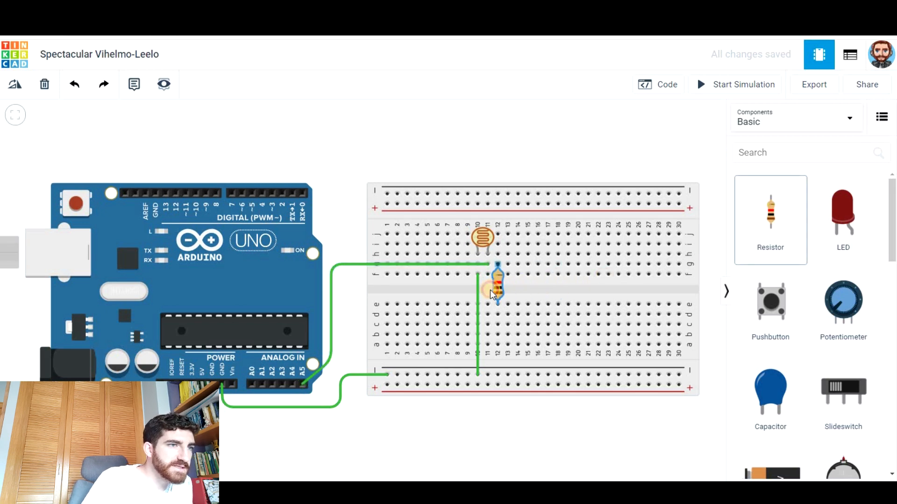
pyautogui.click(487, 308)
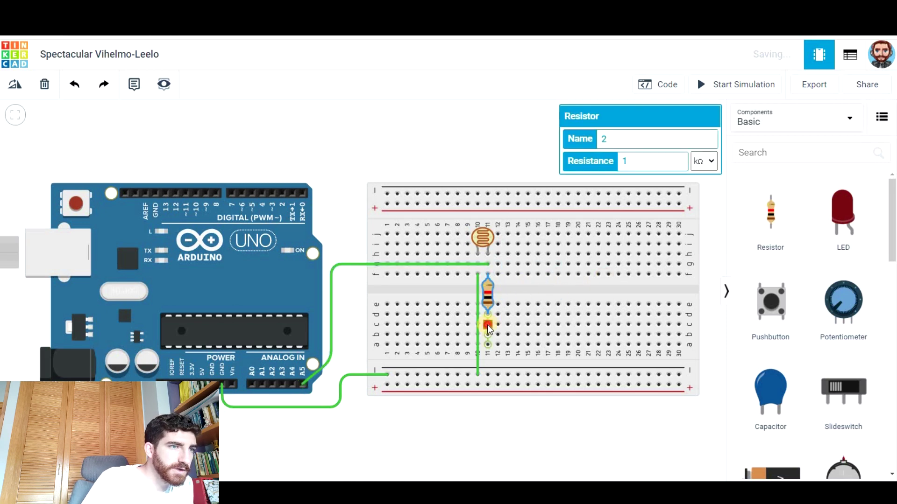
pyautogui.click(487, 385)
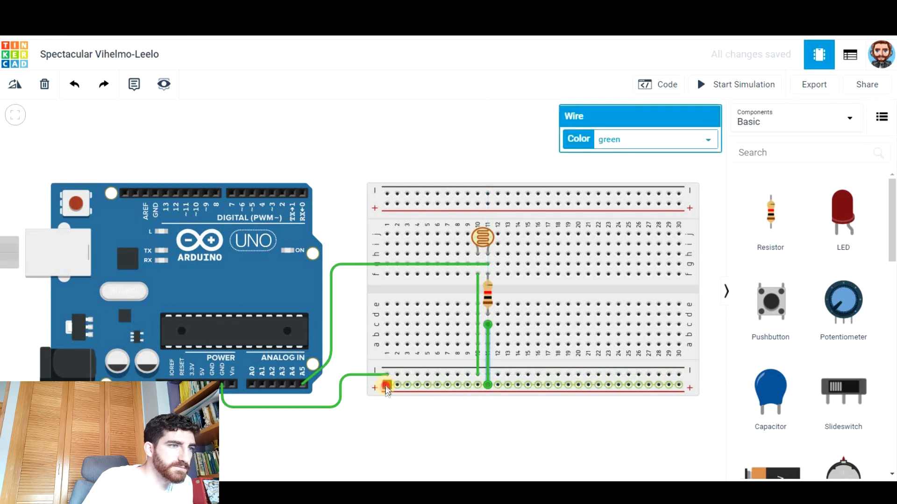
pyautogui.click(387, 425)
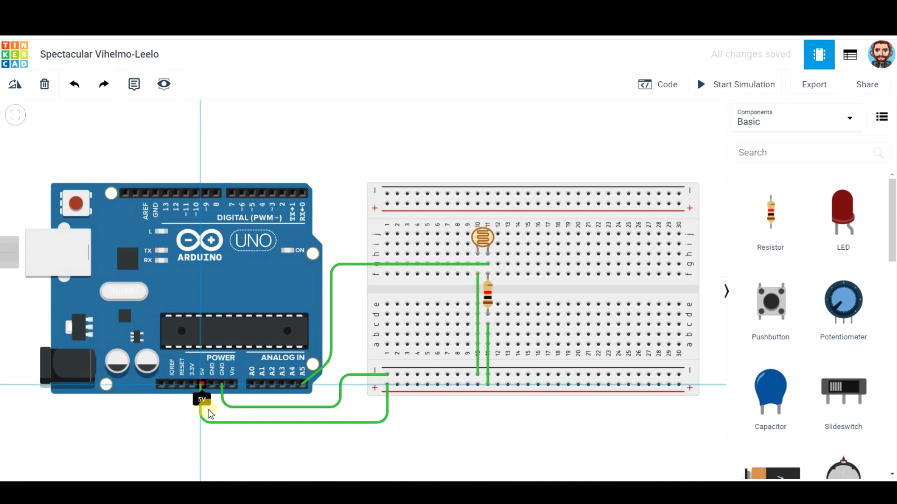
pyautogui.click(203, 388)
# Step: Select the resistor and its resistance field to change the value to 220 ohms
pyautogui.click(488, 295)
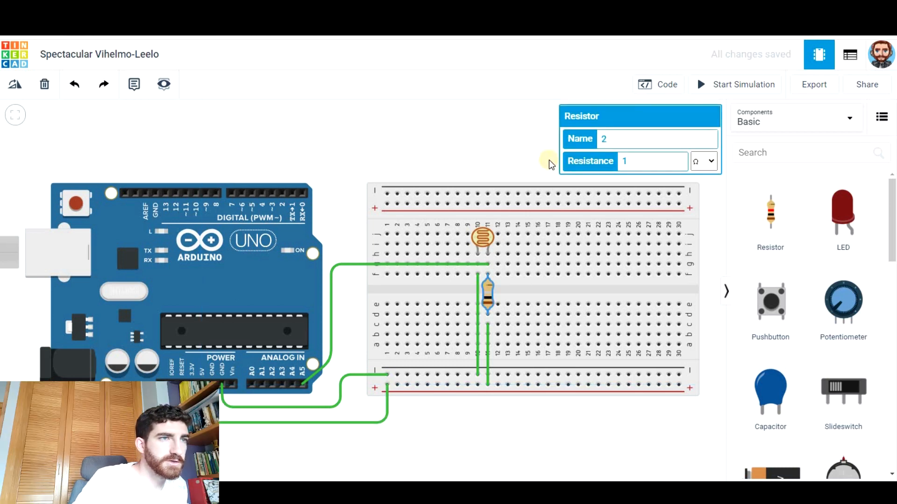
pyautogui.click(562, 165)
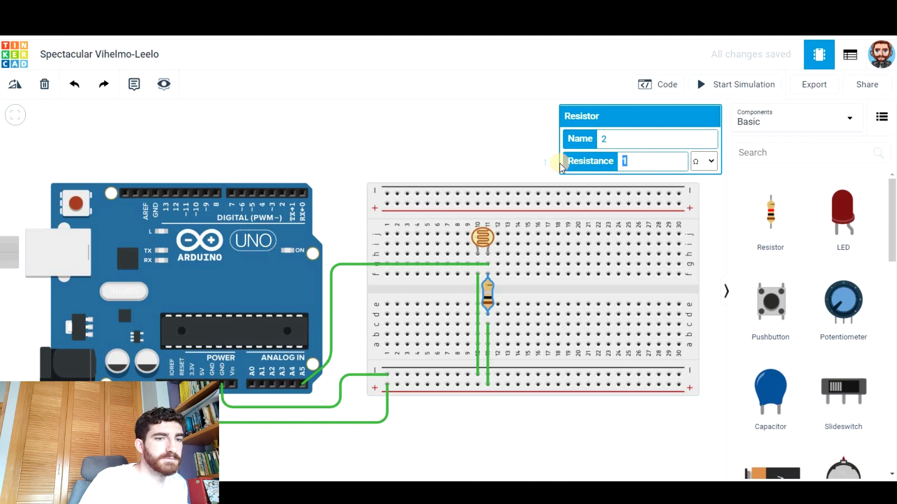
pyautogui.write('220')
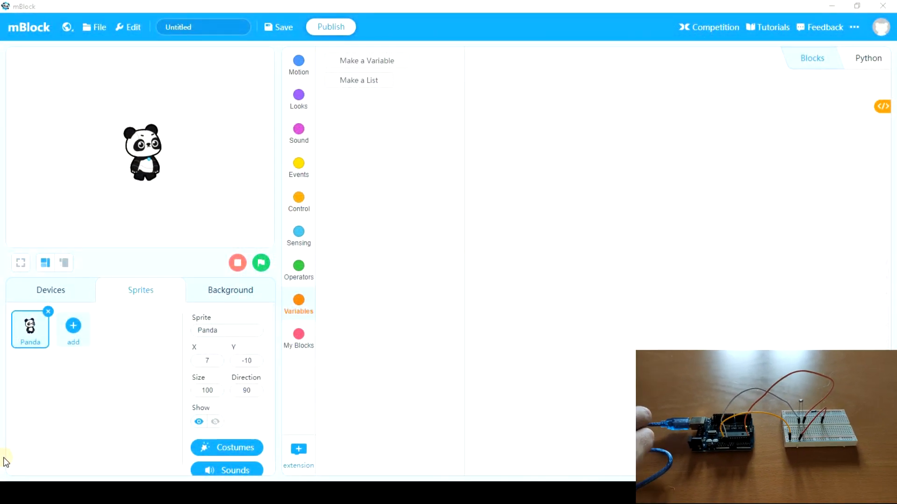
# Step: Show the Arduino device and switch it to Live mode
pyautogui.click(70, 288)
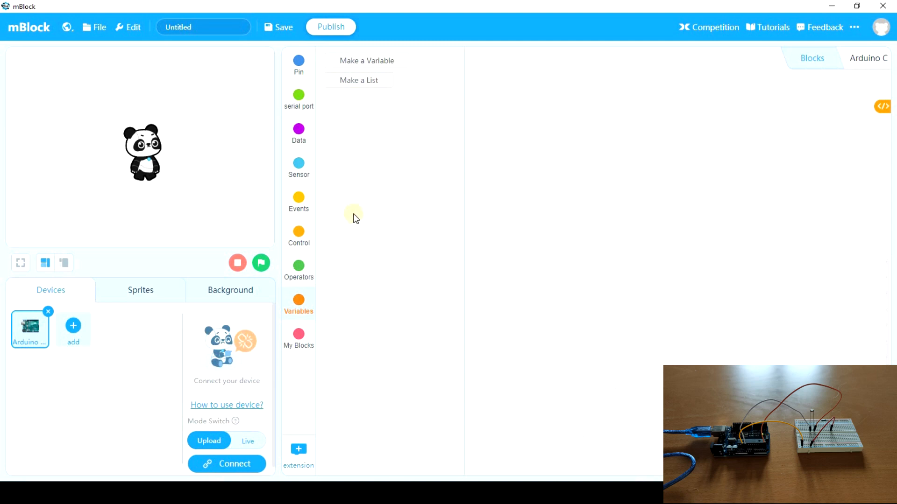
pyautogui.click(300, 200)
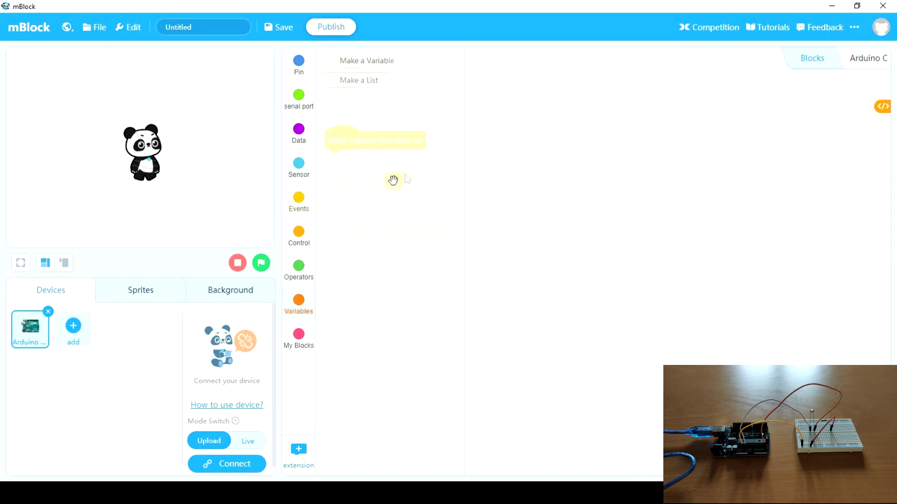
pyautogui.click(244, 444)
# Step: Start a script with a green-flag hat block holding a forever loop
pyautogui.moveTo(338, 69); pyautogui.dragTo(537, 135)
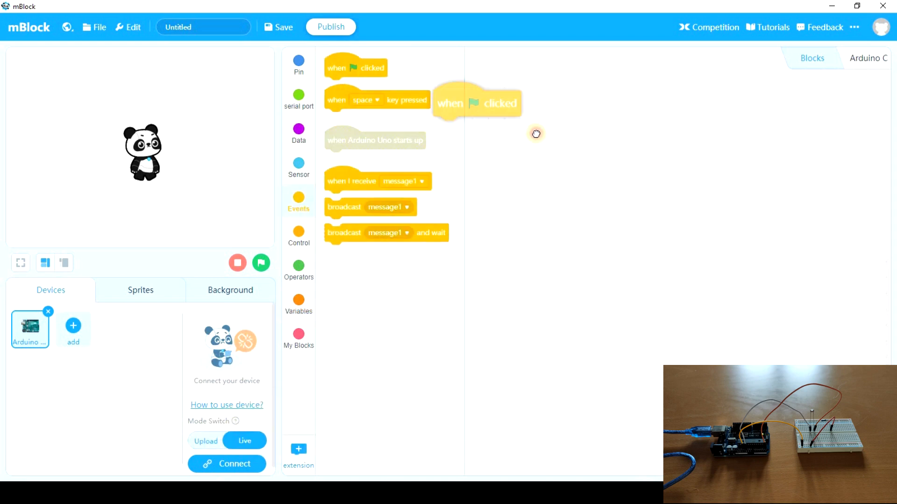
pyautogui.click(304, 247)
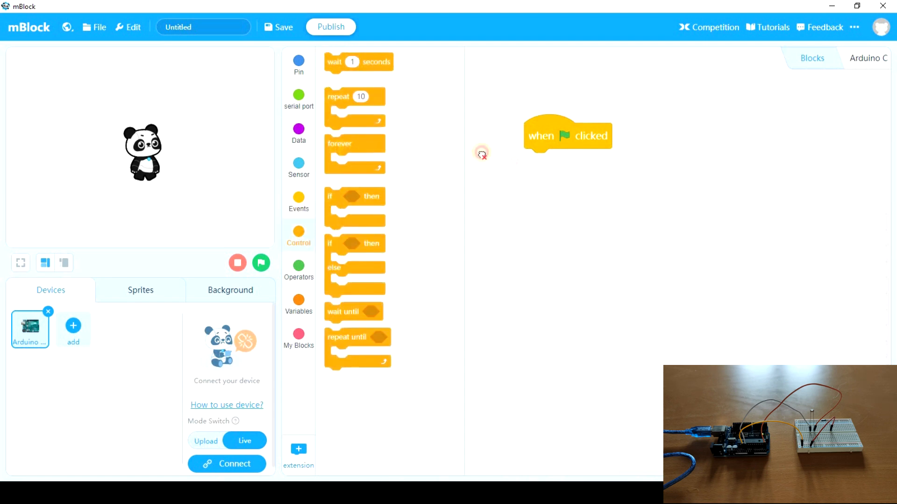
pyautogui.moveTo(482, 154); pyautogui.dragTo(554, 163)
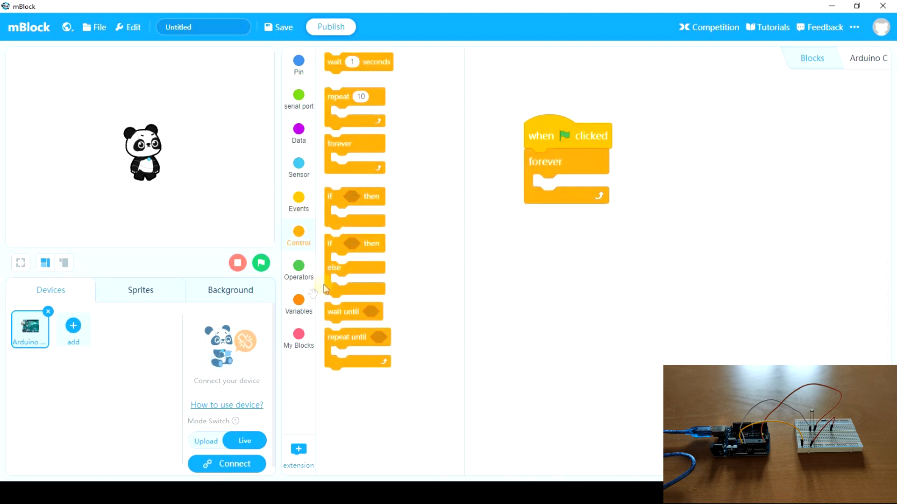
pyautogui.click(303, 309)
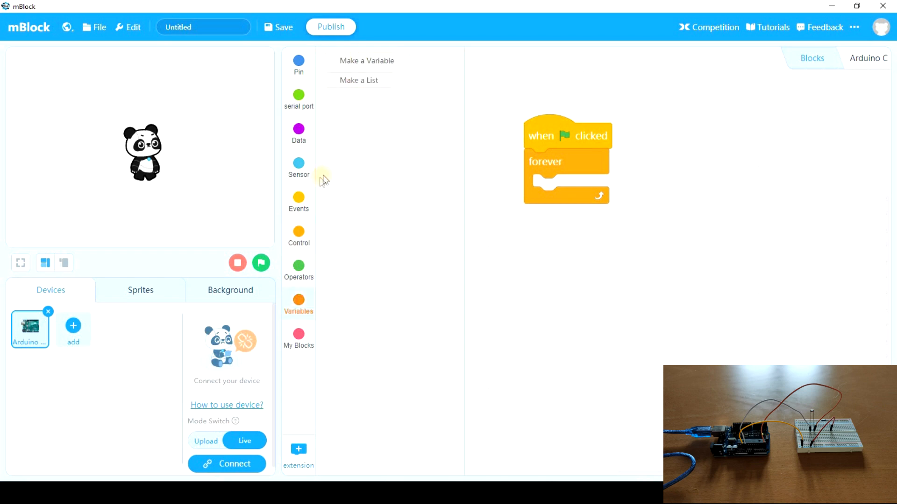
pyautogui.write('intensity')
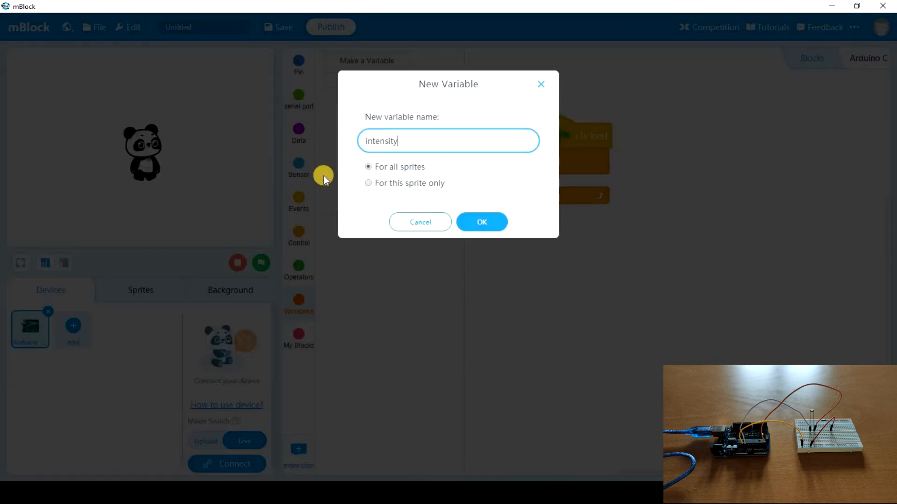
# Step: Create the intensity variable and set it from analog pin A5 inside the forever loop
pyautogui.press('Return')
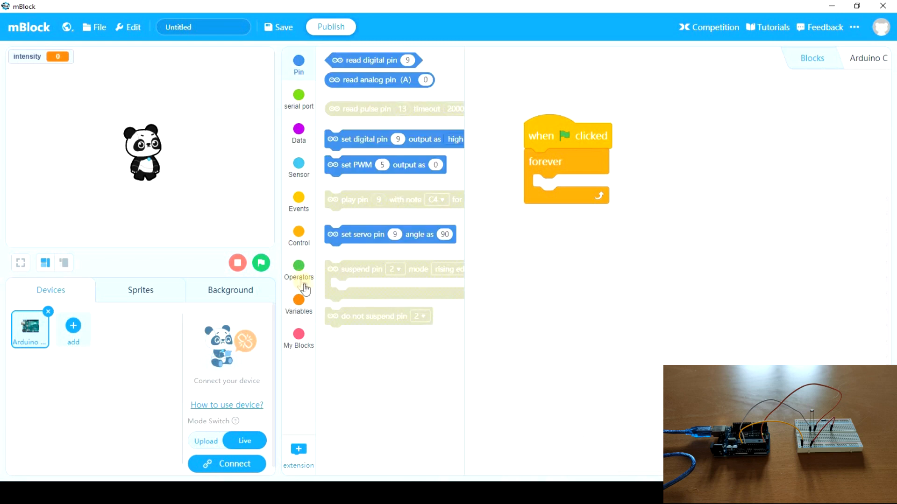
pyautogui.click(297, 305)
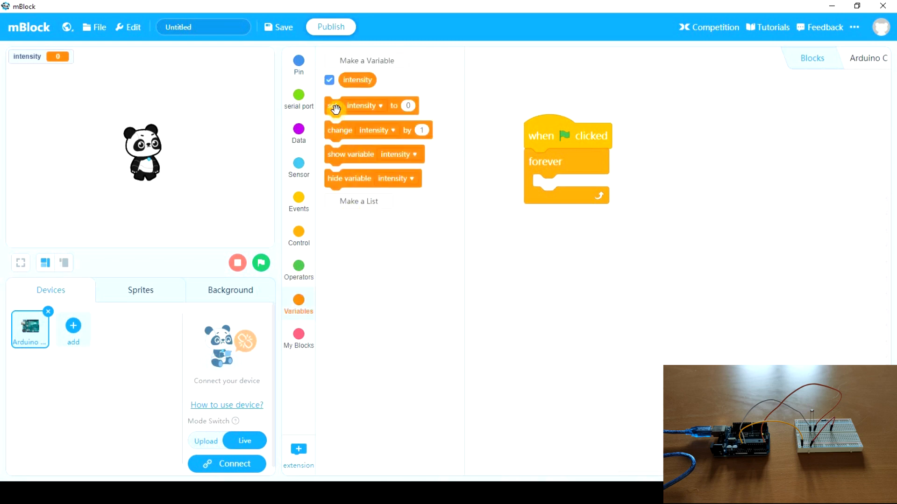
pyautogui.moveTo(336, 109); pyautogui.dragTo(545, 188)
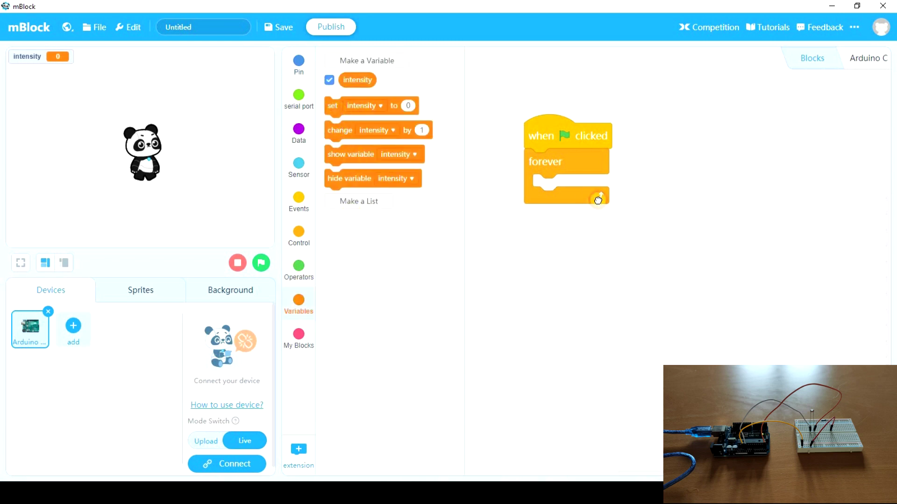
pyautogui.click(302, 64)
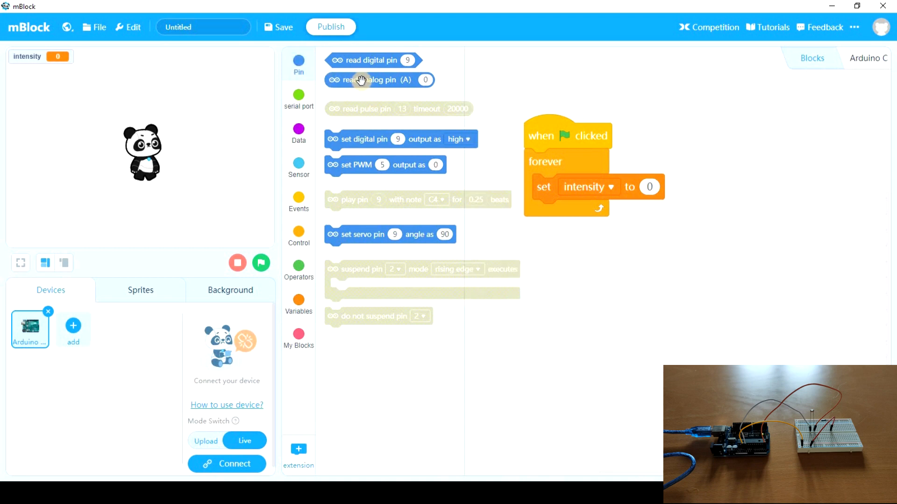
pyautogui.moveTo(369, 84); pyautogui.dragTo(684, 189)
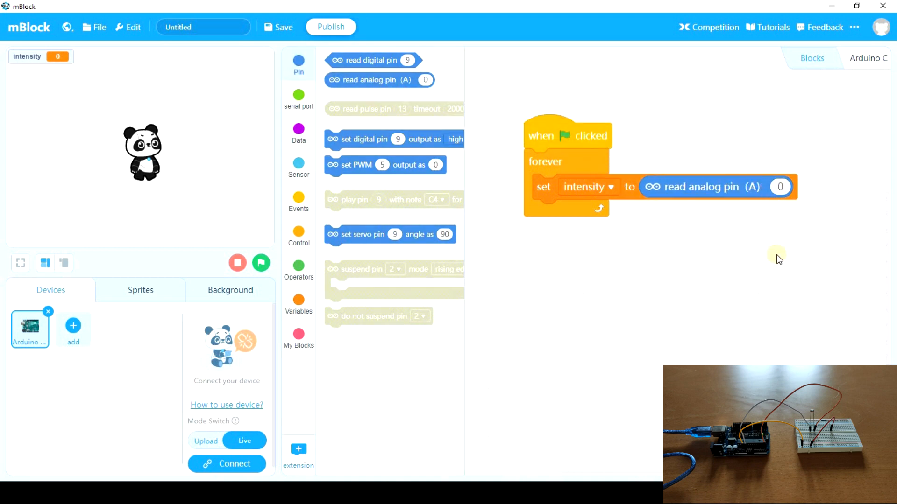
pyautogui.write('5')
pyautogui.click(759, 270)
# Step: Bring up the device connection window listing all connectable devices
pyautogui.click(234, 466)
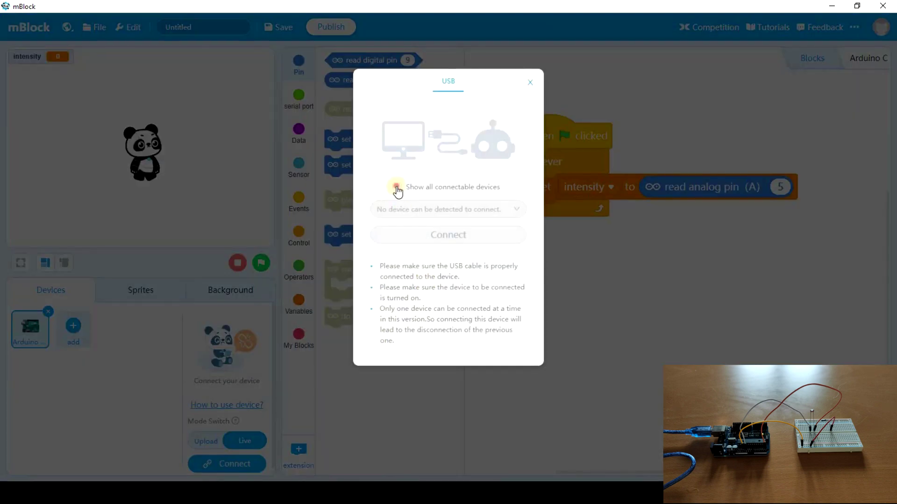
pyautogui.click(397, 187)
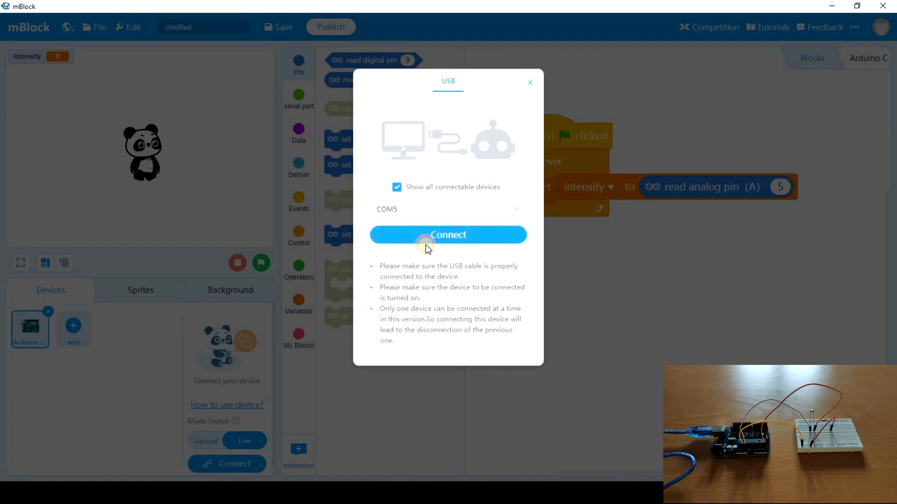
# Step: Connect the Arduino on COM5, run the script to read intensity, then detach the set block
pyautogui.click(426, 236)
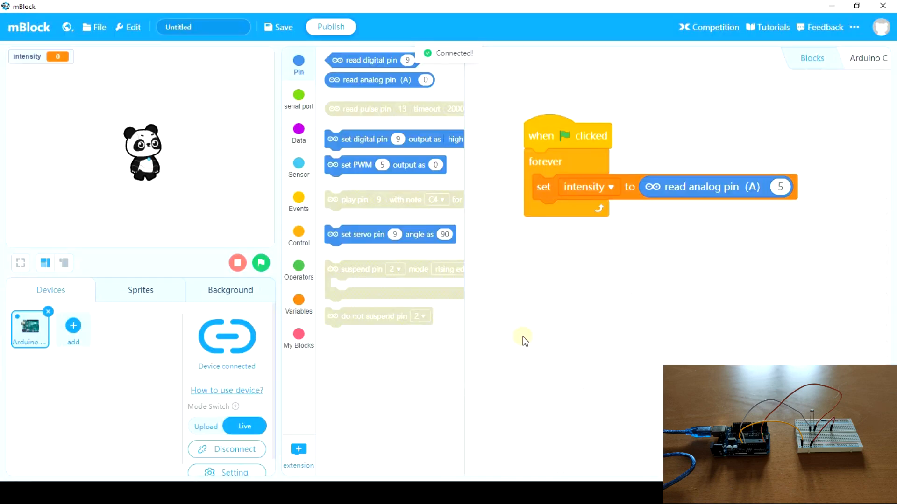
pyautogui.click(261, 264)
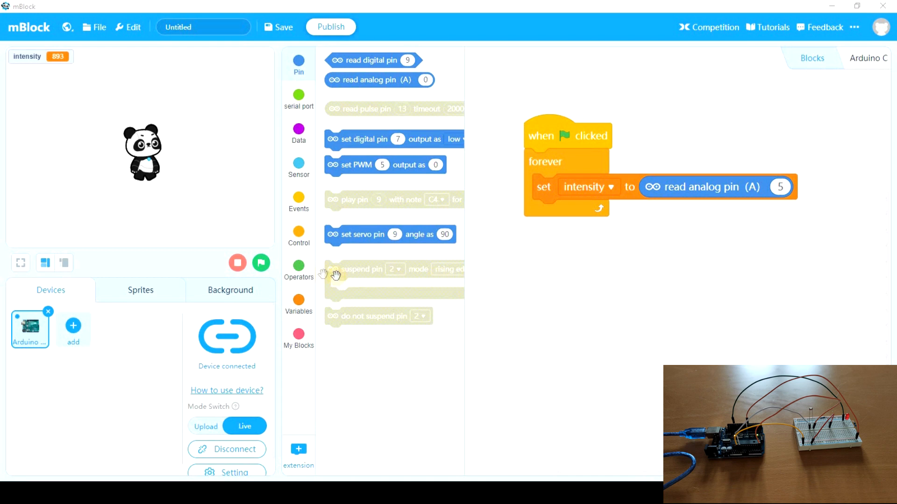
pyautogui.click(261, 263)
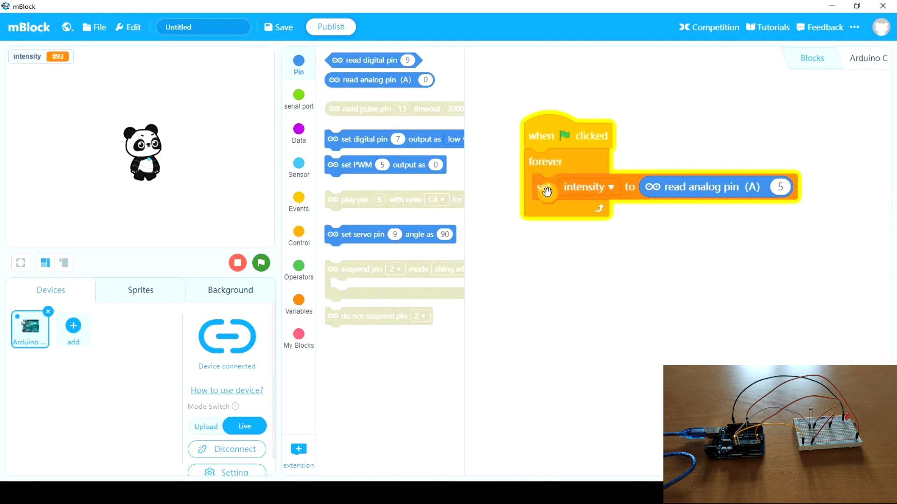
pyautogui.moveTo(544, 187); pyautogui.dragTo(584, 339)
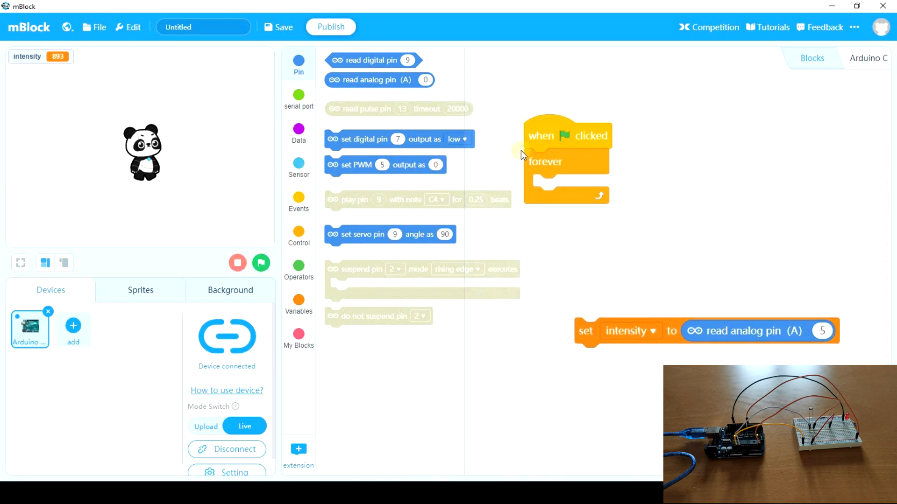
# Step: Add an if/else in the forever loop testing analog pin A5 reading greater than 950
pyautogui.click(296, 243)
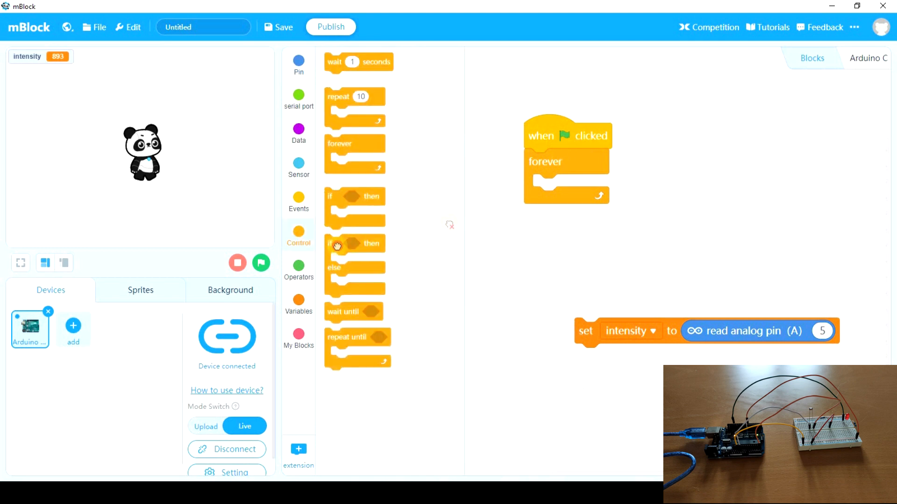
pyautogui.moveTo(336, 246); pyautogui.dragTo(546, 187)
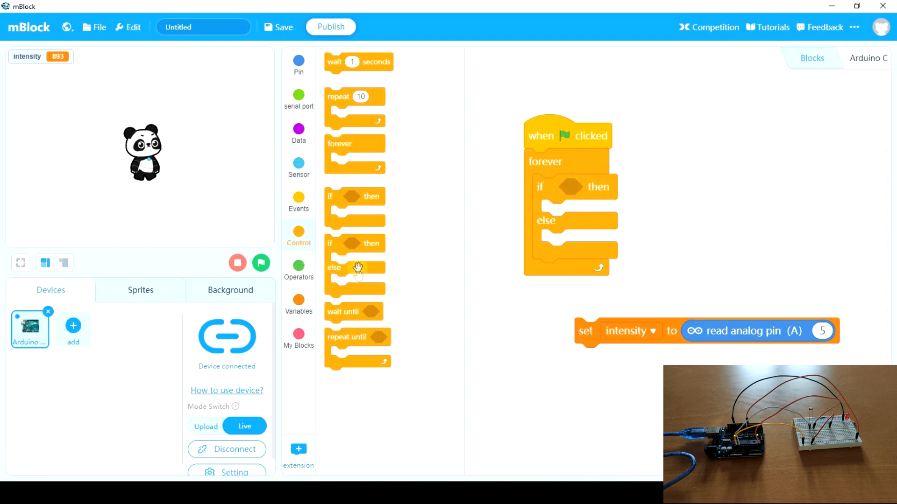
pyautogui.click(298, 270)
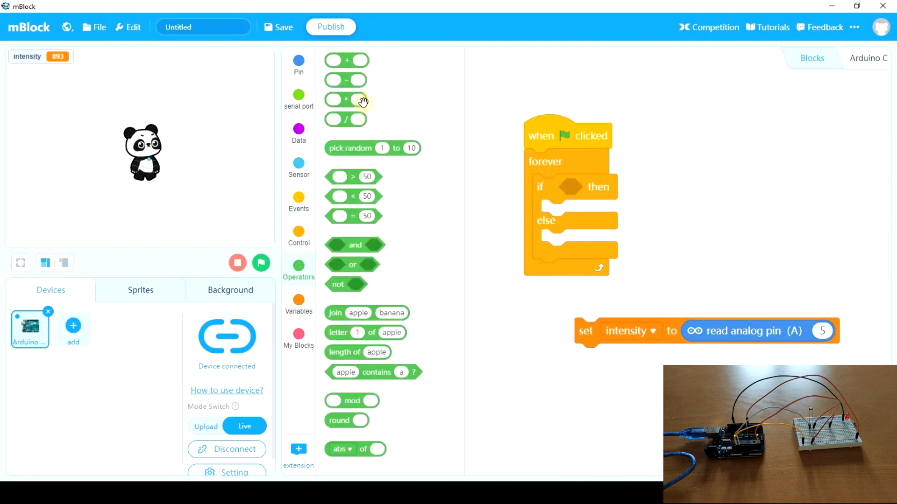
pyautogui.moveTo(353, 182); pyautogui.dragTo(585, 193)
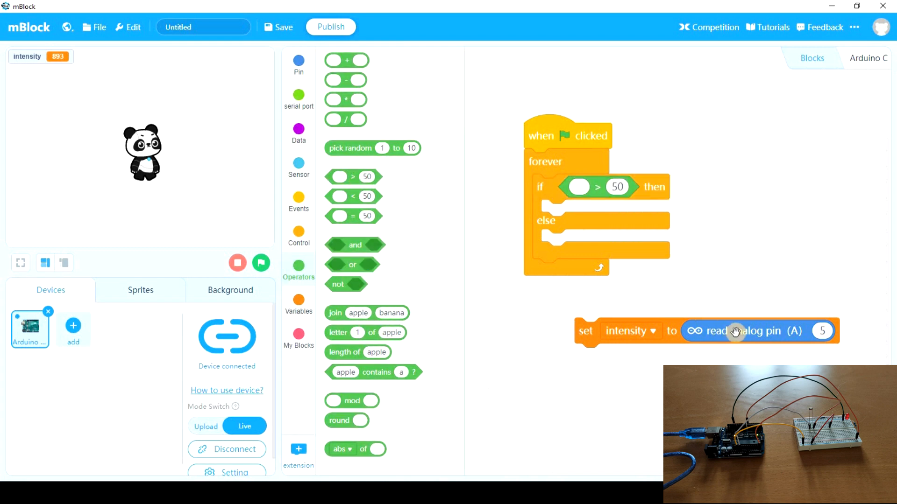
pyautogui.moveTo(736, 332); pyautogui.dragTo(696, 194)
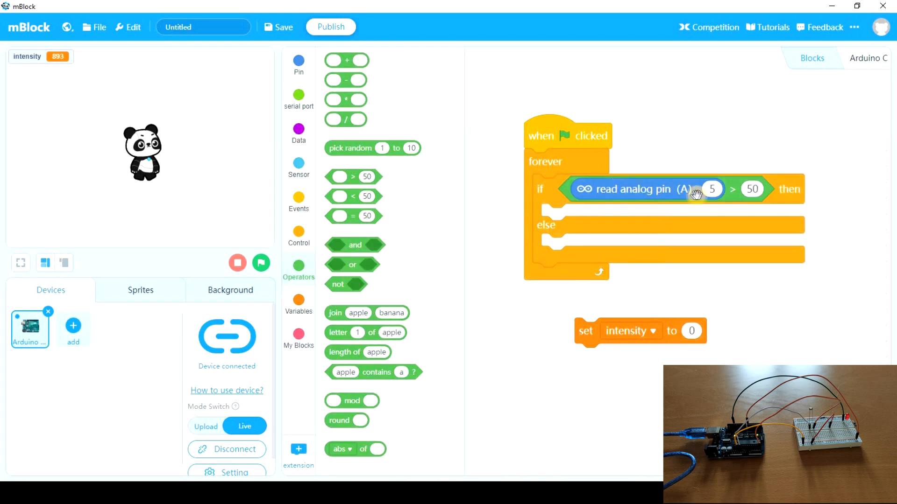
pyautogui.click(753, 190)
pyautogui.write('9')
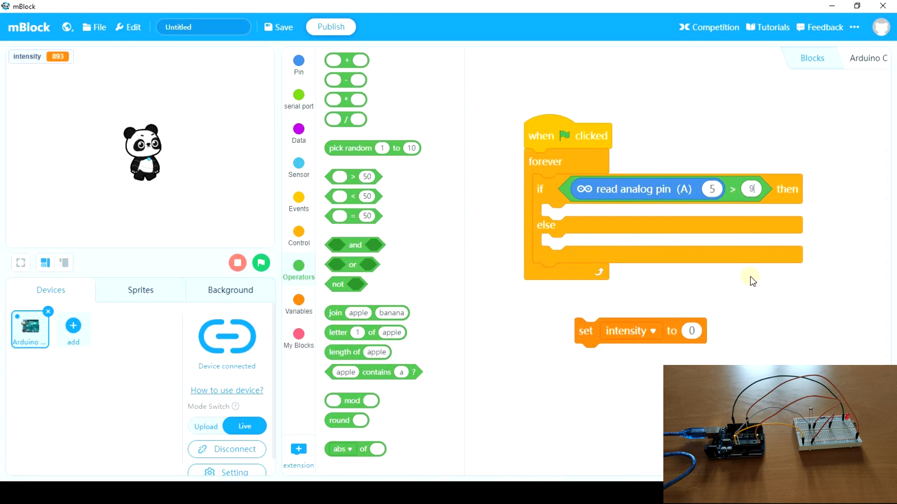
pyautogui.write('50')
# Step: Delete the leftover set intensity block
pyautogui.click(584, 340)
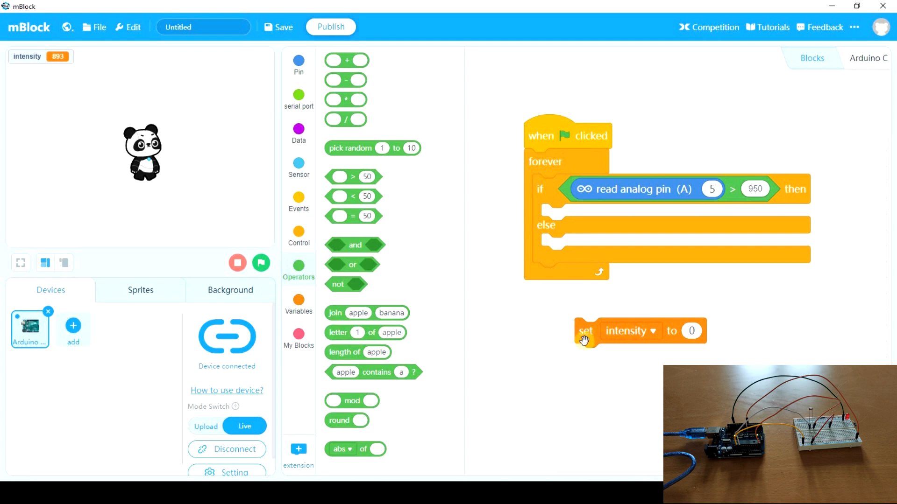
pyautogui.moveTo(537, 325); pyautogui.dragTo(409, 299)
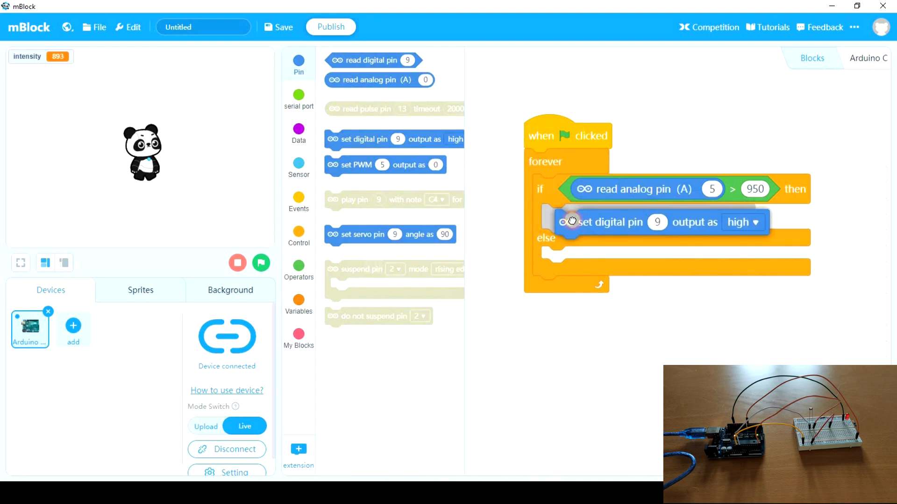
# Step: Set digital pin 7 high in the if branch and a duplicated low output in the else branch
pyautogui.moveTo(358, 141); pyautogui.dragTo(643, 216)
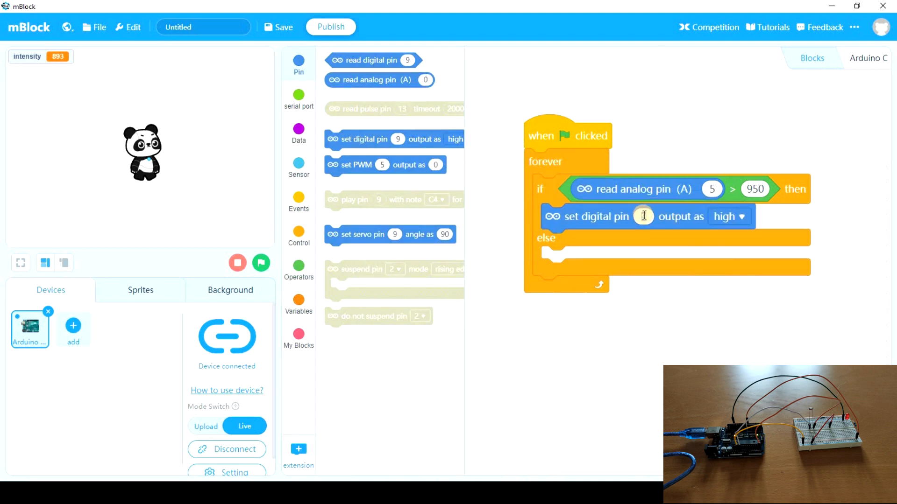
pyautogui.write('7')
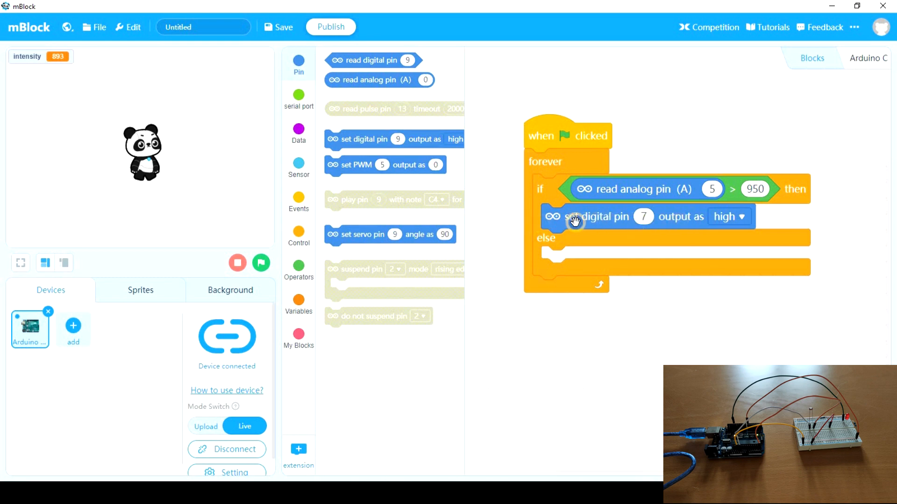
pyautogui.rightClick(575, 222)
pyautogui.click(594, 231)
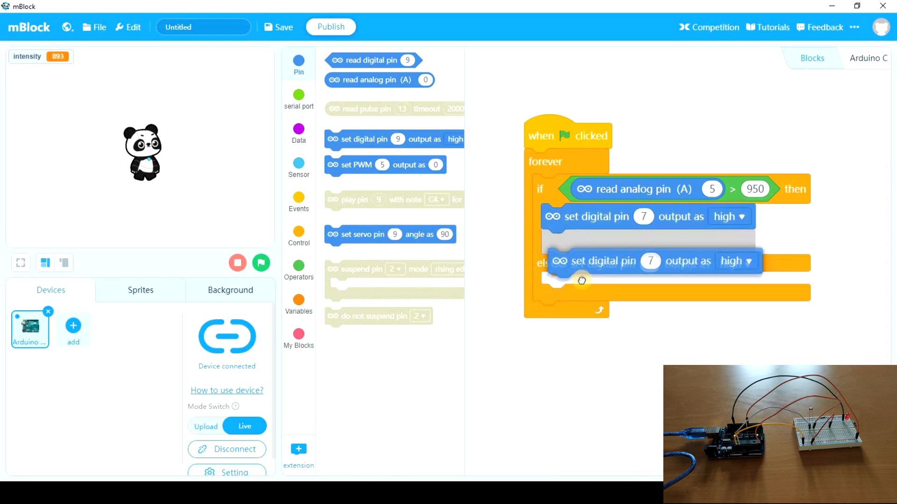
pyautogui.click(579, 275)
pyautogui.click(734, 260)
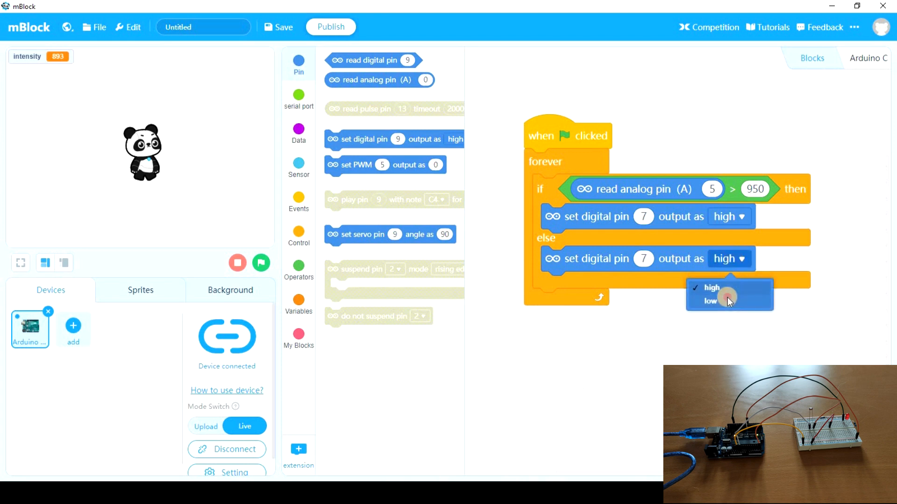
pyautogui.click(727, 299)
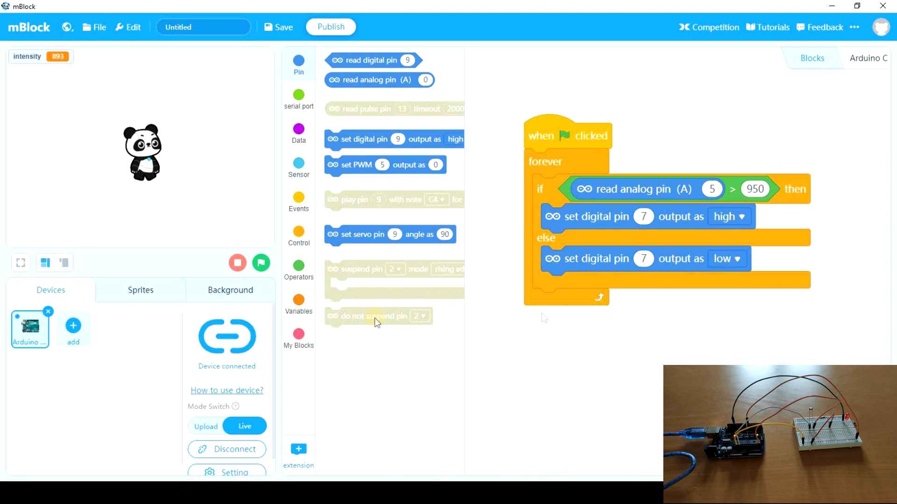
pyautogui.click(261, 263)
pyautogui.click(105, 298)
# Step: Delete the Panda sprite and add the Baby sprite from the library
pyautogui.click(47, 311)
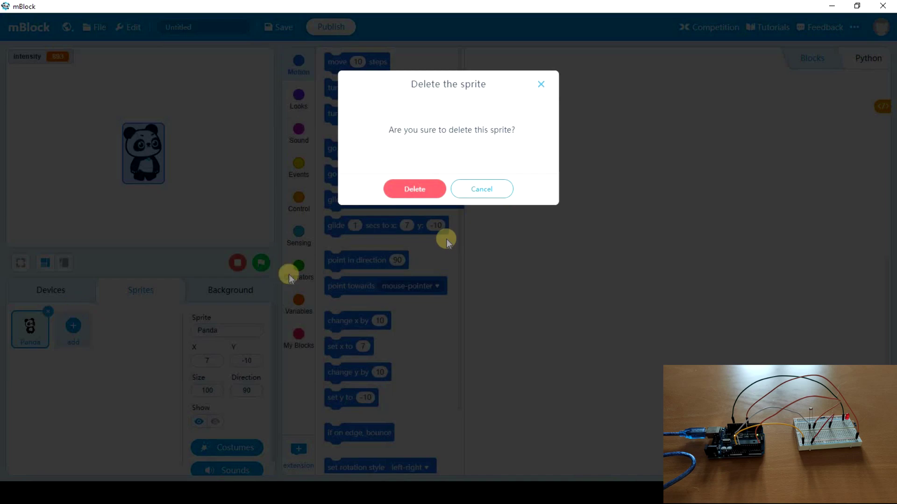
pyautogui.click(415, 190)
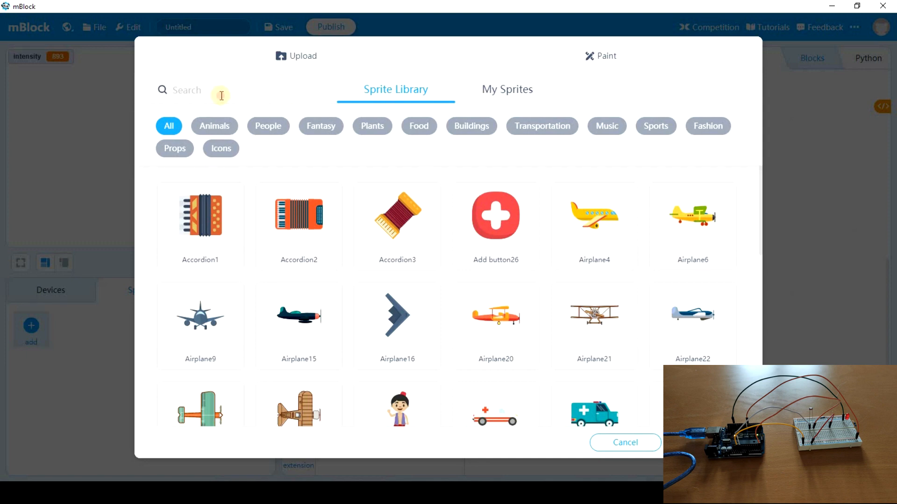
pyautogui.click(221, 96)
pyautogui.write('baby')
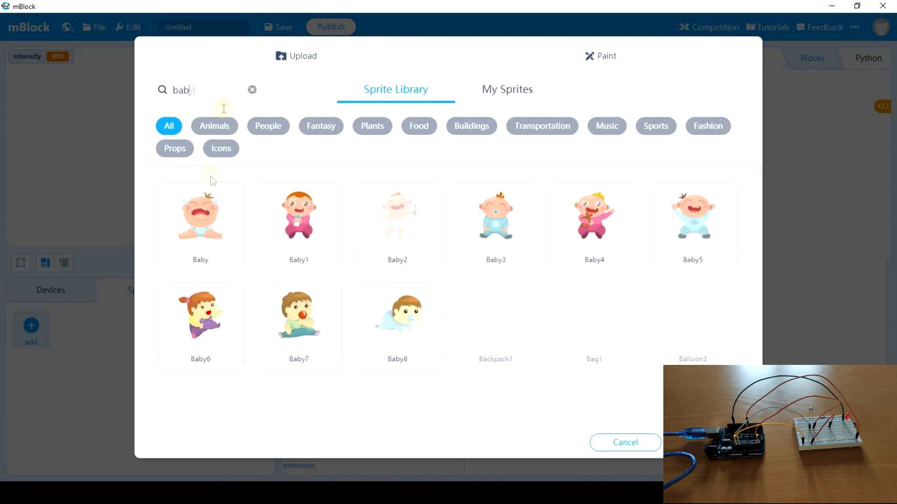
pyautogui.click(200, 222)
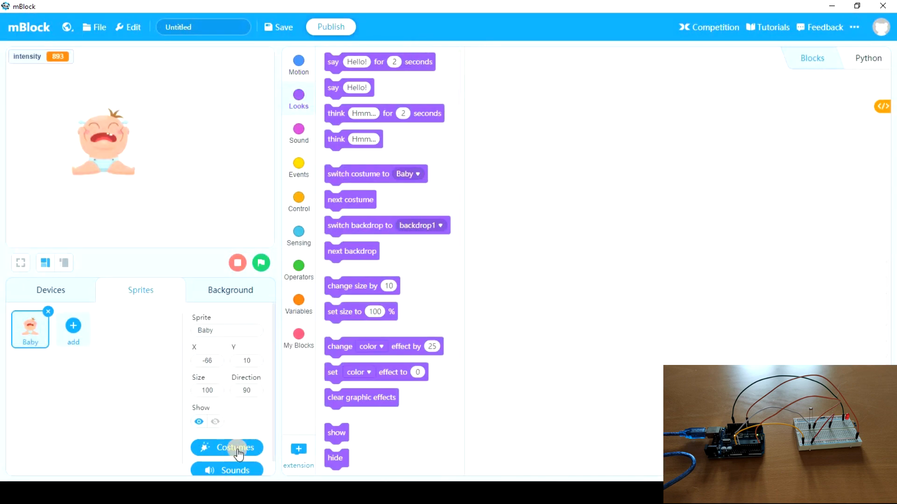
# Step: Add a second Baby2 costume to the Baby sprite
pyautogui.click(237, 454)
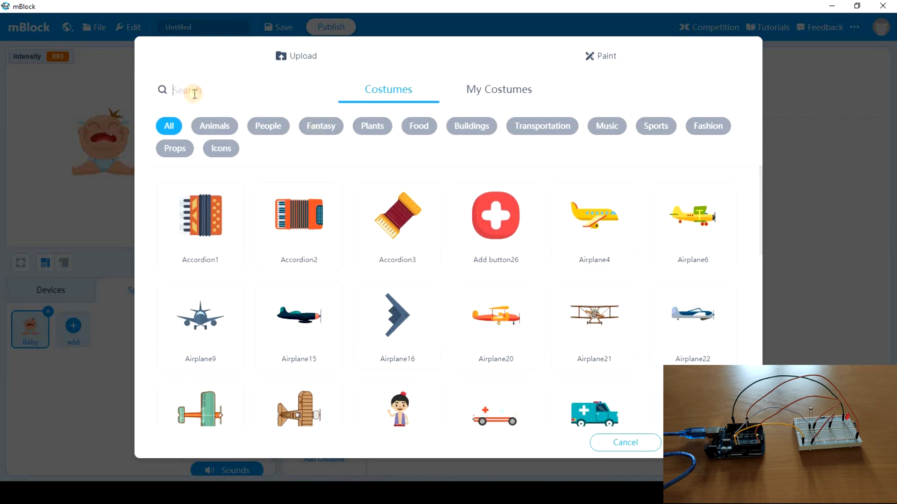
pyautogui.write('bab')
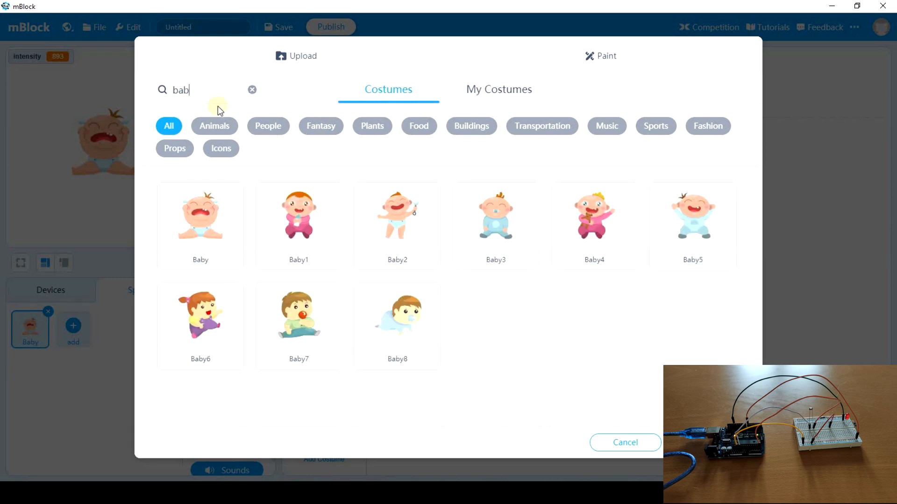
pyautogui.click(432, 248)
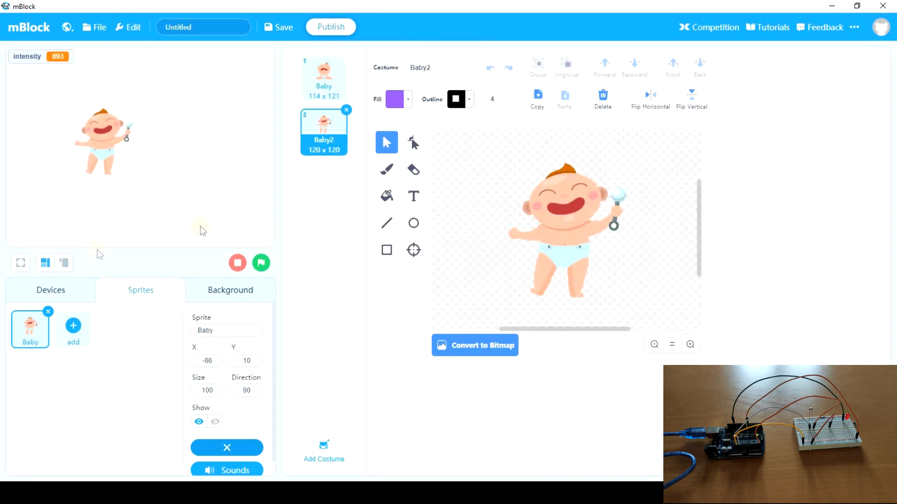
# Step: On the Arduino script, broadcast a new message 'dark' in the above-950 branch
pyautogui.click(56, 290)
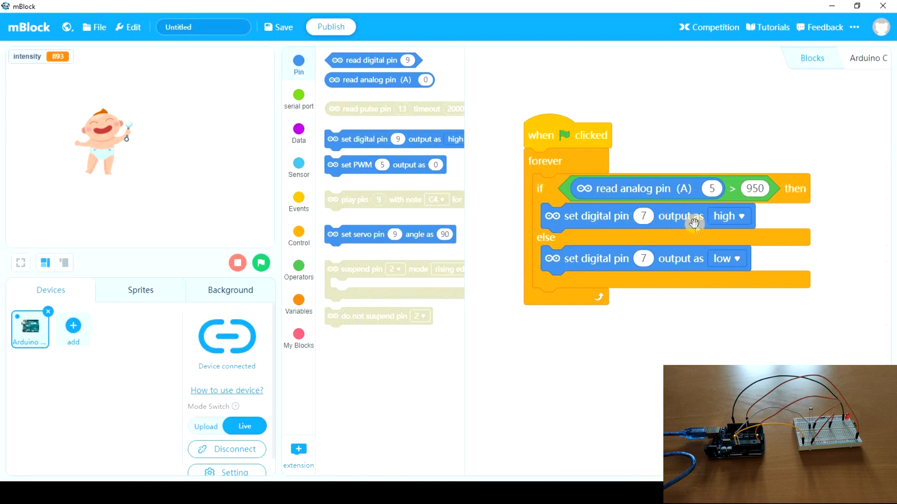
pyautogui.click(300, 208)
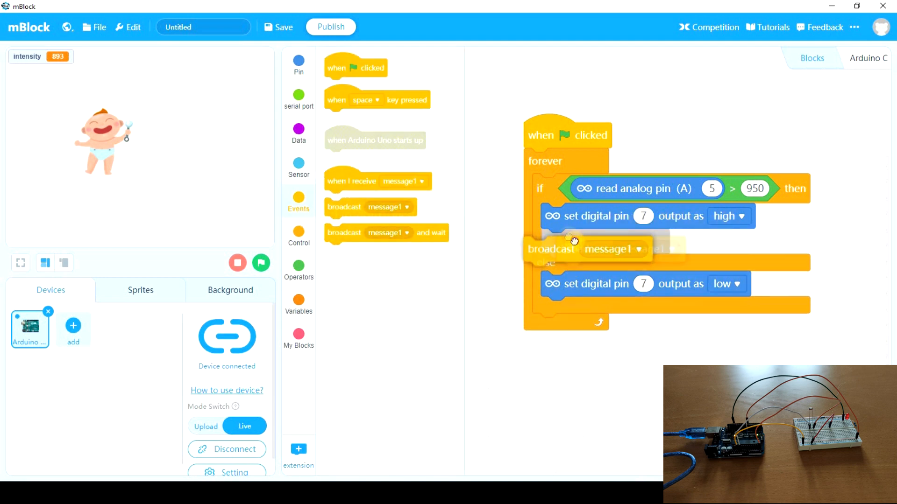
pyautogui.moveTo(539, 241); pyautogui.dragTo(553, 245)
pyautogui.click(644, 243)
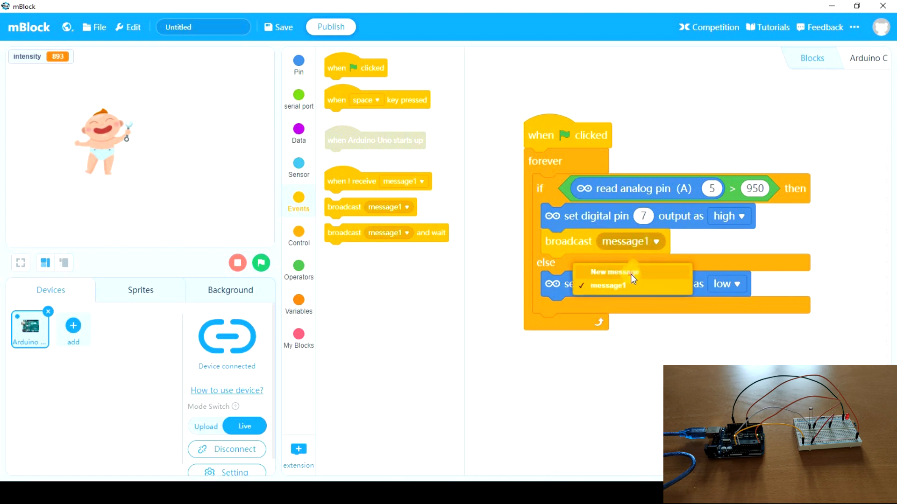
pyautogui.click(631, 273)
pyautogui.write('dark')
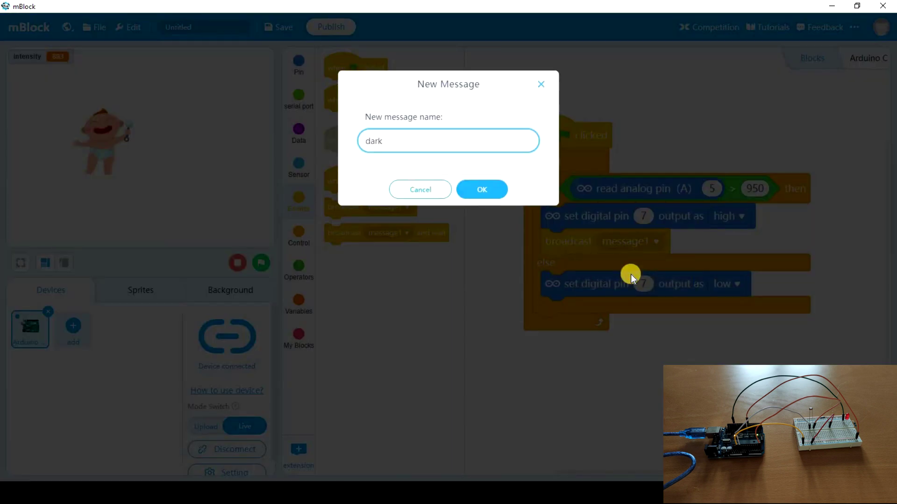
pyautogui.press('Return')
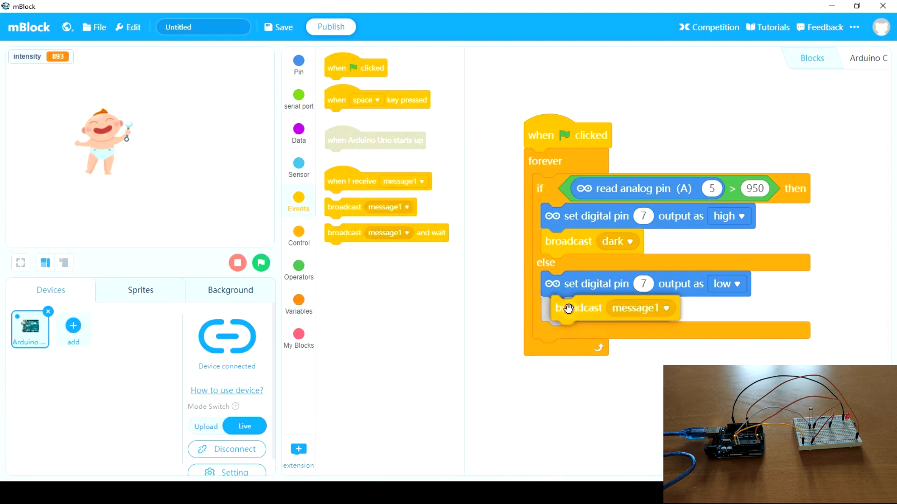
# Step: Broadcast a new message 'bright' in the else branch
pyautogui.moveTo(554, 309); pyautogui.dragTo(564, 310)
pyautogui.click(642, 315)
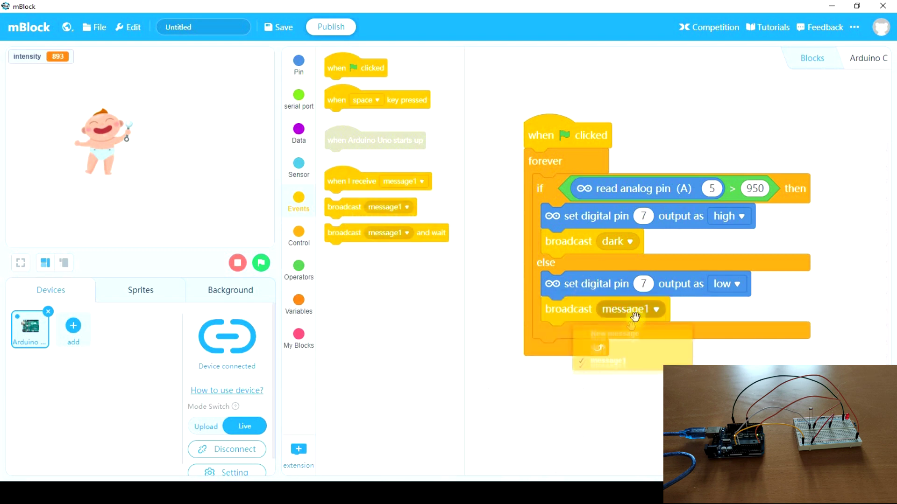
pyautogui.click(629, 340)
pyautogui.write('bri')
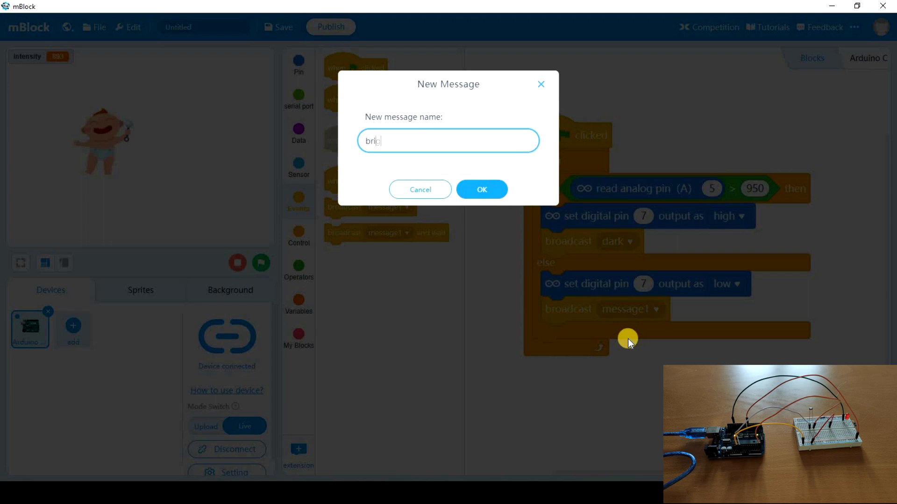
pyautogui.write('ght')
pyautogui.press('Return')
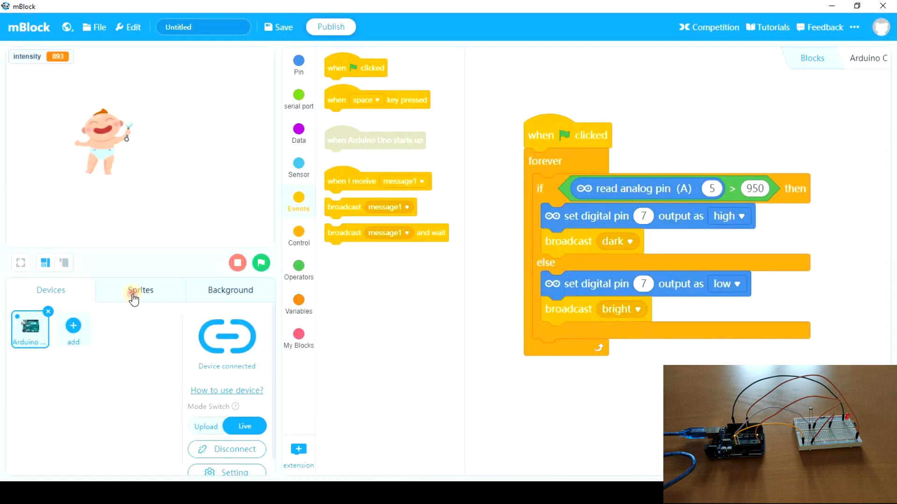
pyautogui.click(134, 298)
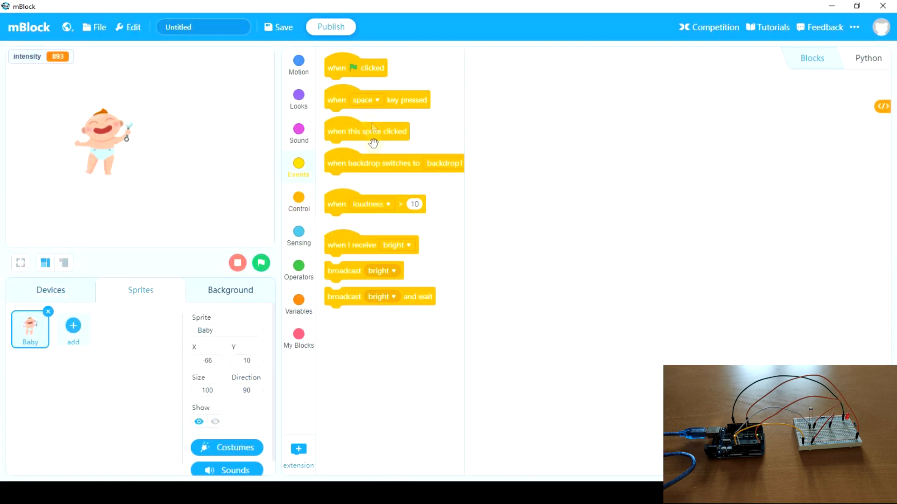
# Step: Add a 'when I receive bright' script that switches the Baby sprite's costume to Baby2
pyautogui.moveTo(336, 245); pyautogui.dragTo(540, 156)
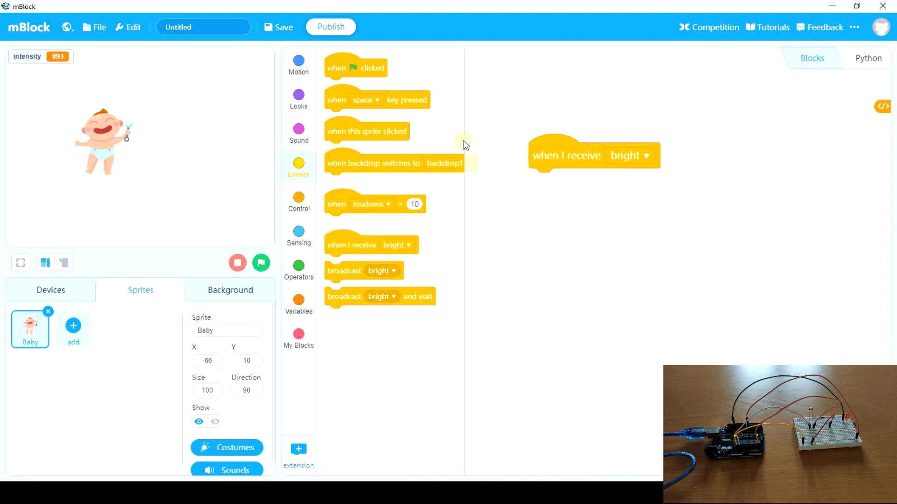
pyautogui.click(302, 100)
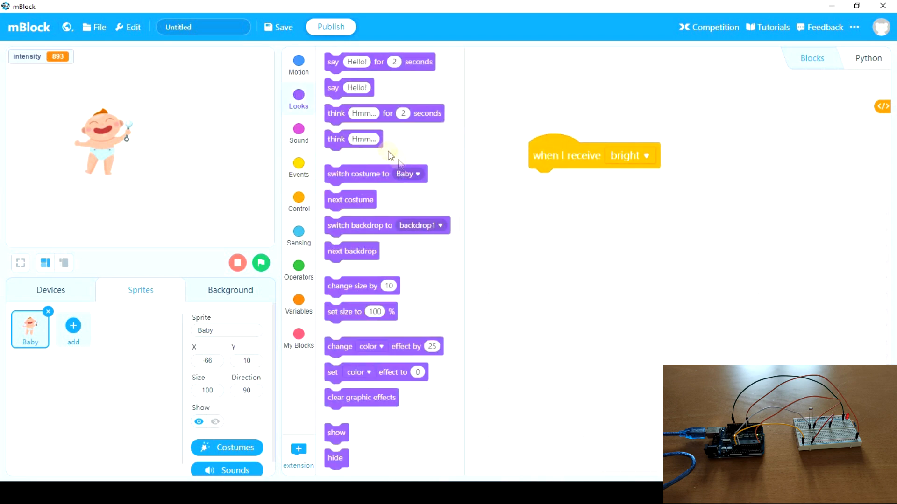
pyautogui.moveTo(379, 180); pyautogui.dragTo(574, 190)
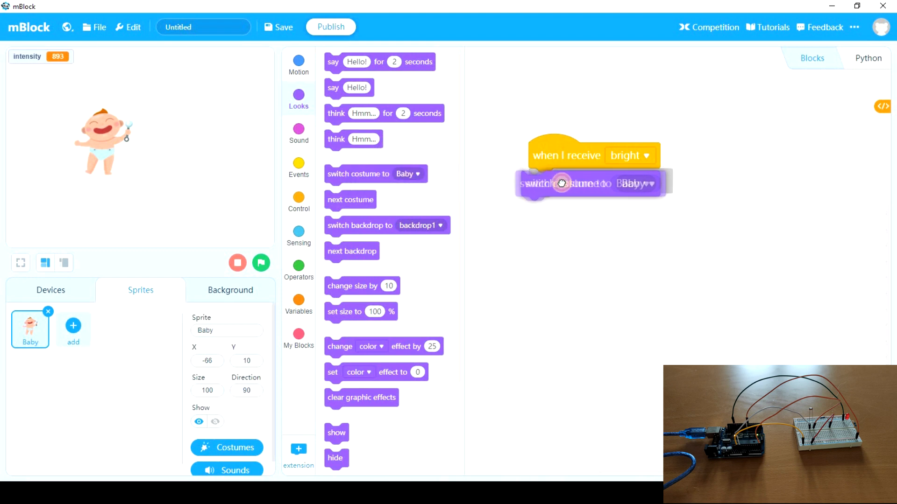
pyautogui.click(650, 181)
pyautogui.click(646, 226)
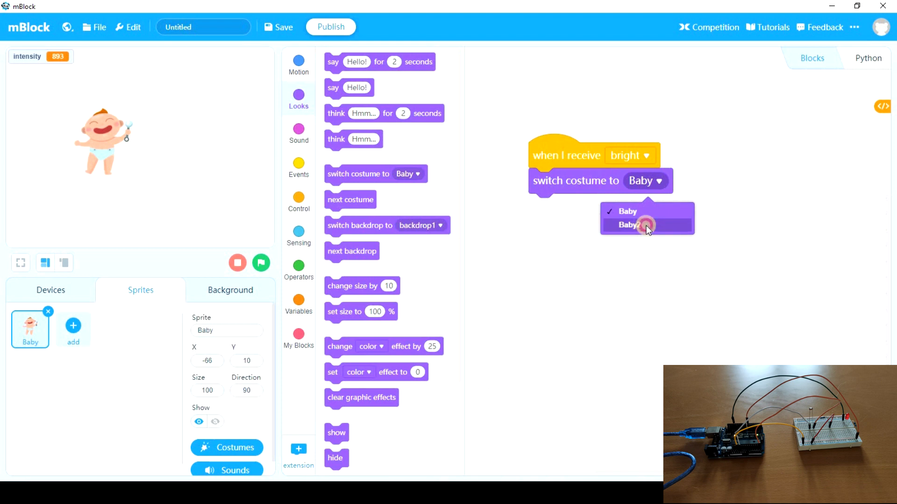
# Step: Add a 'when I receive dark' script switching the costume to Baby, then show the stage full screen
pyautogui.click(295, 180)
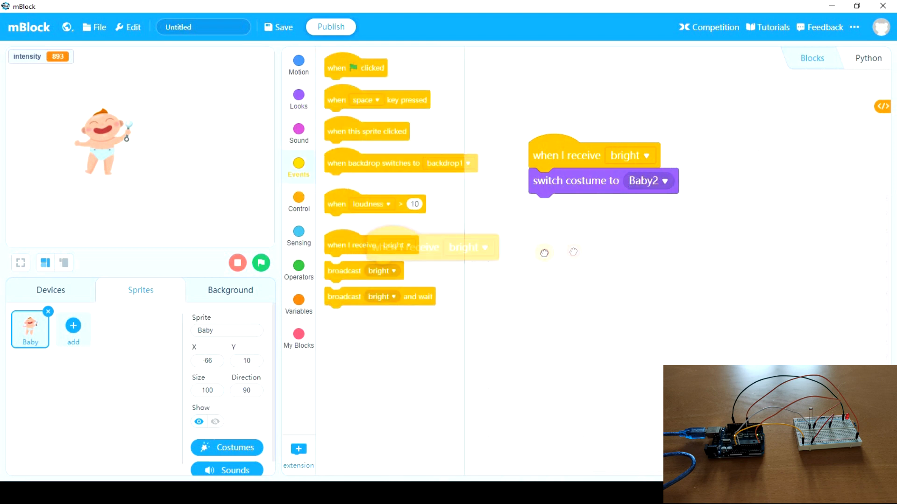
pyautogui.moveTo(356, 247); pyautogui.dragTo(570, 253)
pyautogui.click(637, 251)
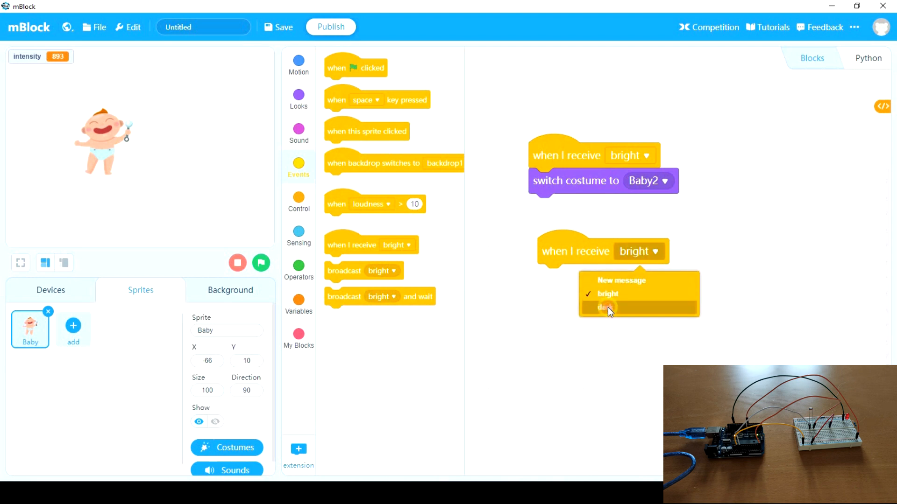
pyautogui.click(604, 307)
pyautogui.scroll(10, 403, 262)
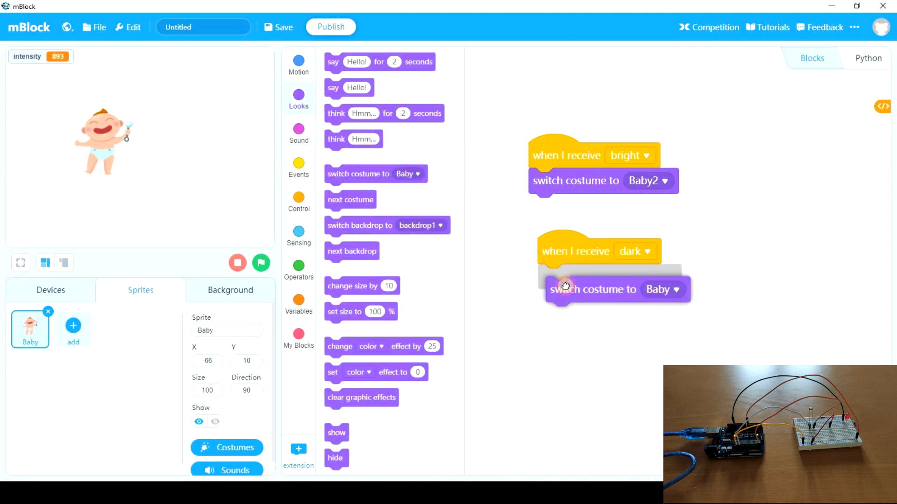
pyautogui.moveTo(571, 290); pyautogui.dragTo(564, 284)
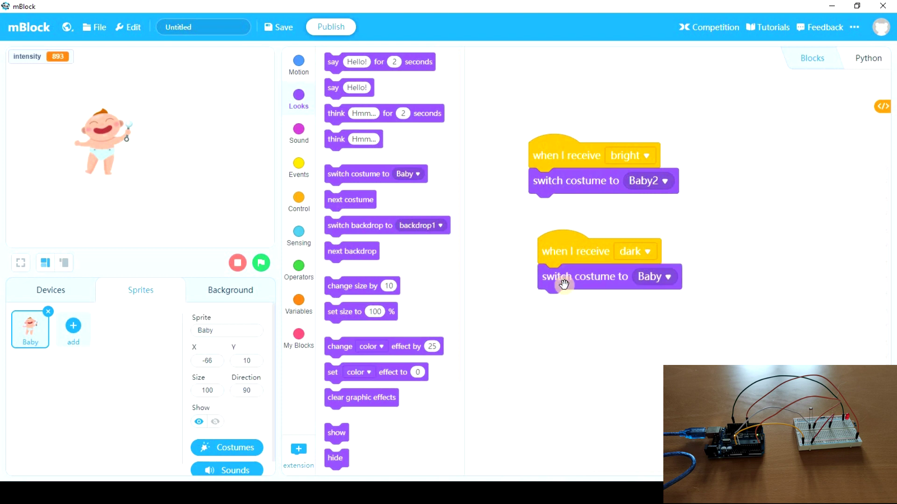
pyautogui.click(23, 265)
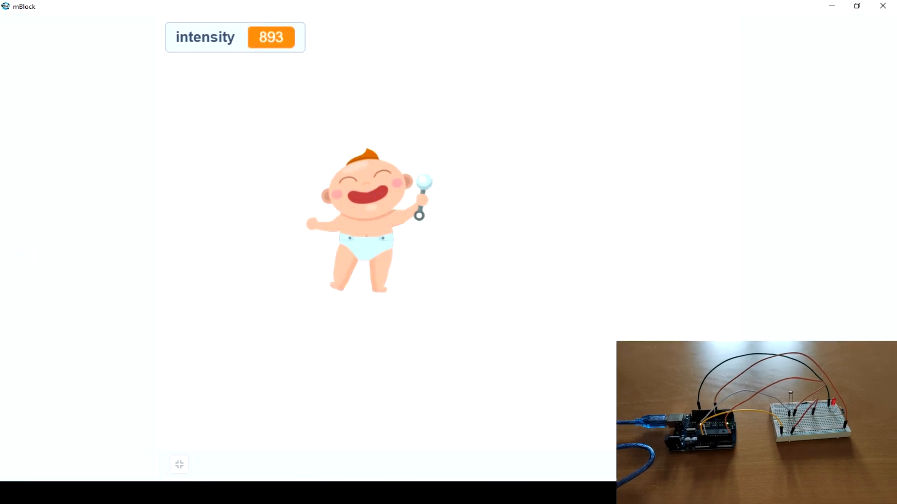